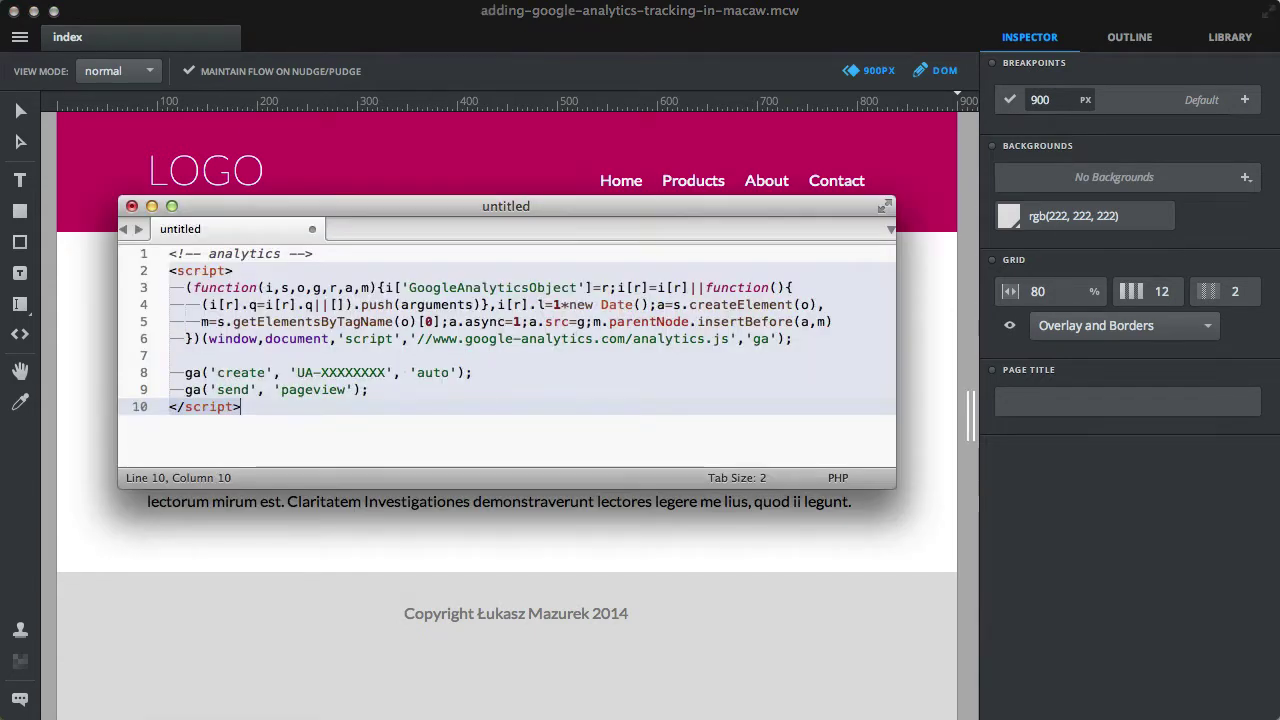
Copy the ten-line Google Analytics snippet from the text editor and return to Macaw.
mouse_move(297, 408)
mouse_down()
mouse_move(170, 288)
mouse_move(140, 212)
mouse_up()
key(super+c)
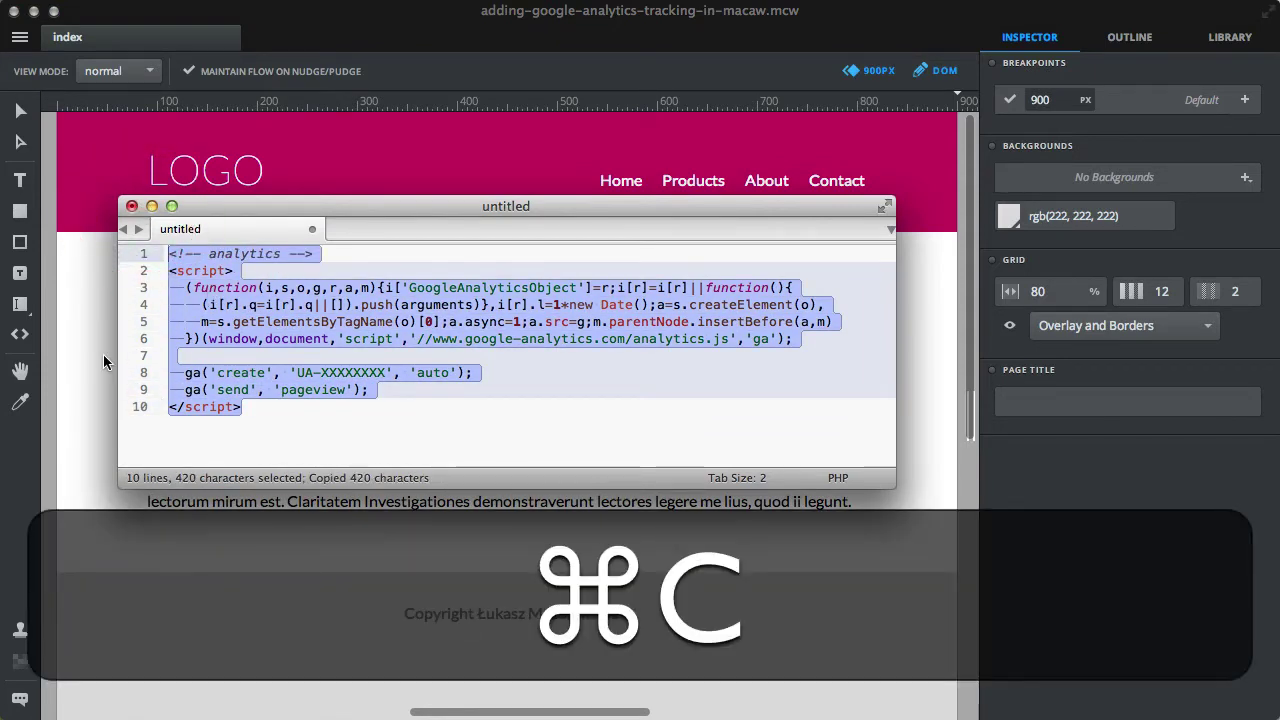
click(103, 356)
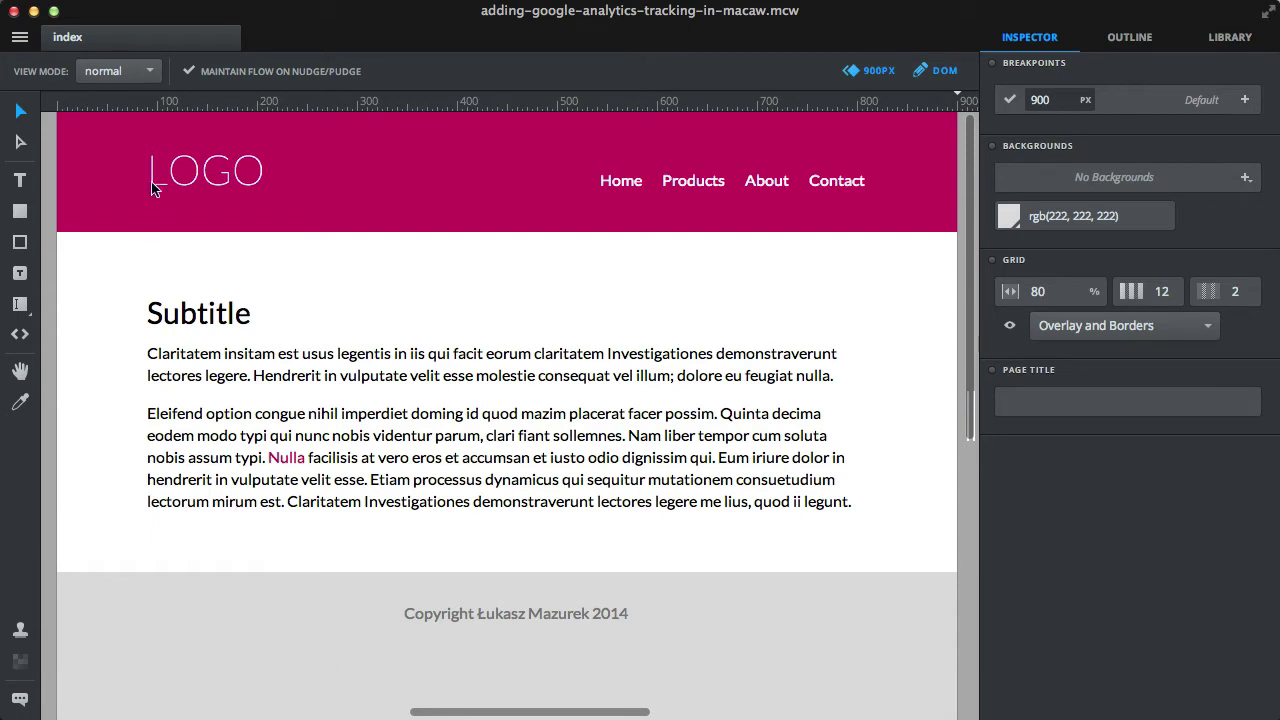
Paste the analytics snippet just before </body> in the Head & Tail publish settings.
click(135, 0)
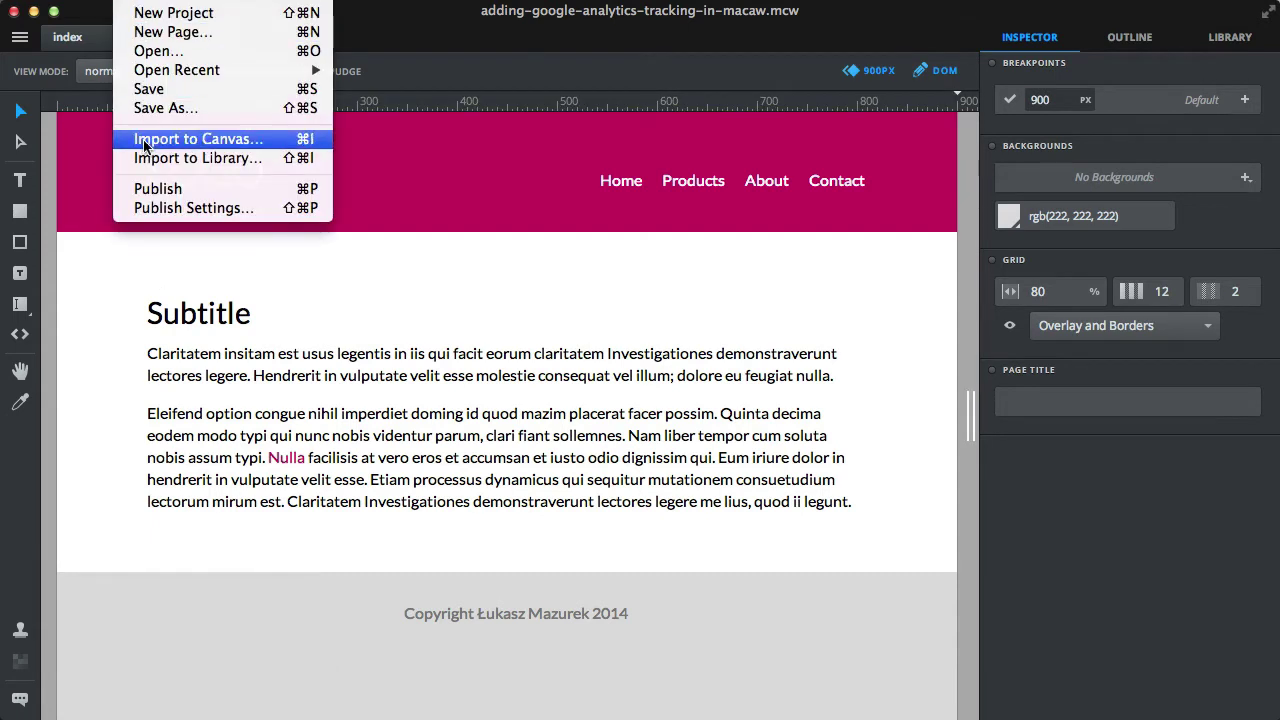
click(150, 208)
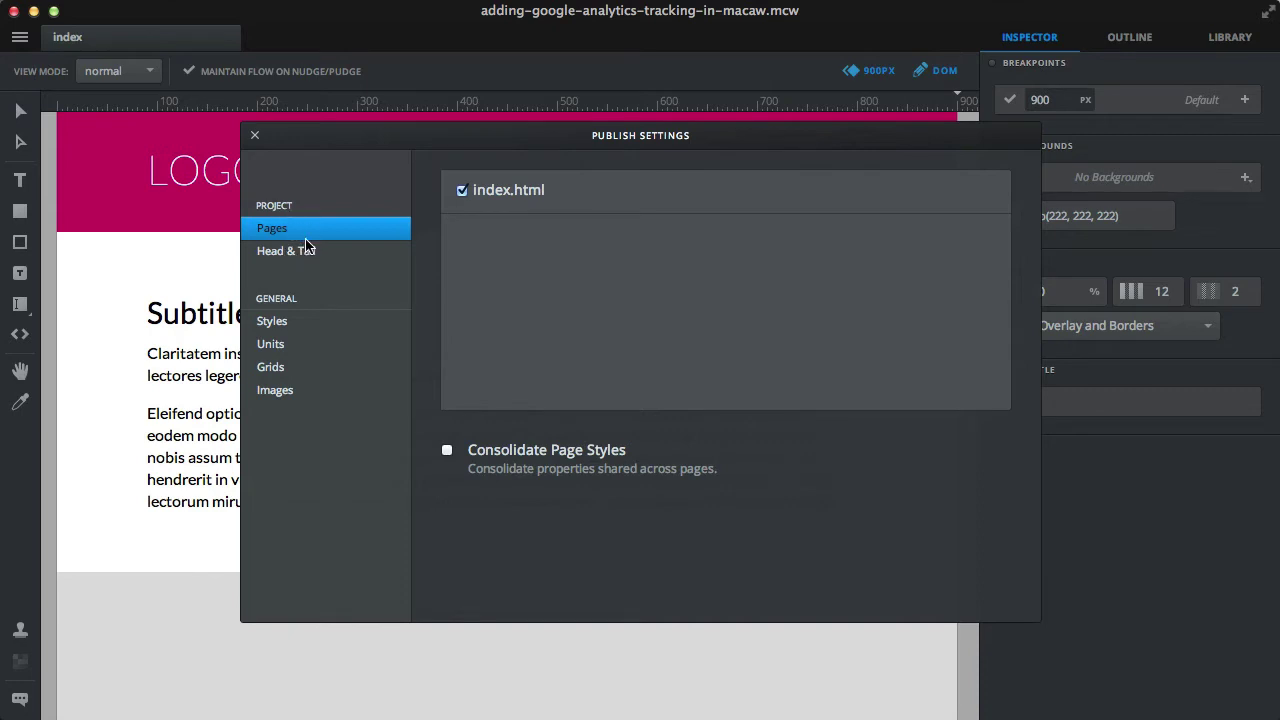
click(302, 250)
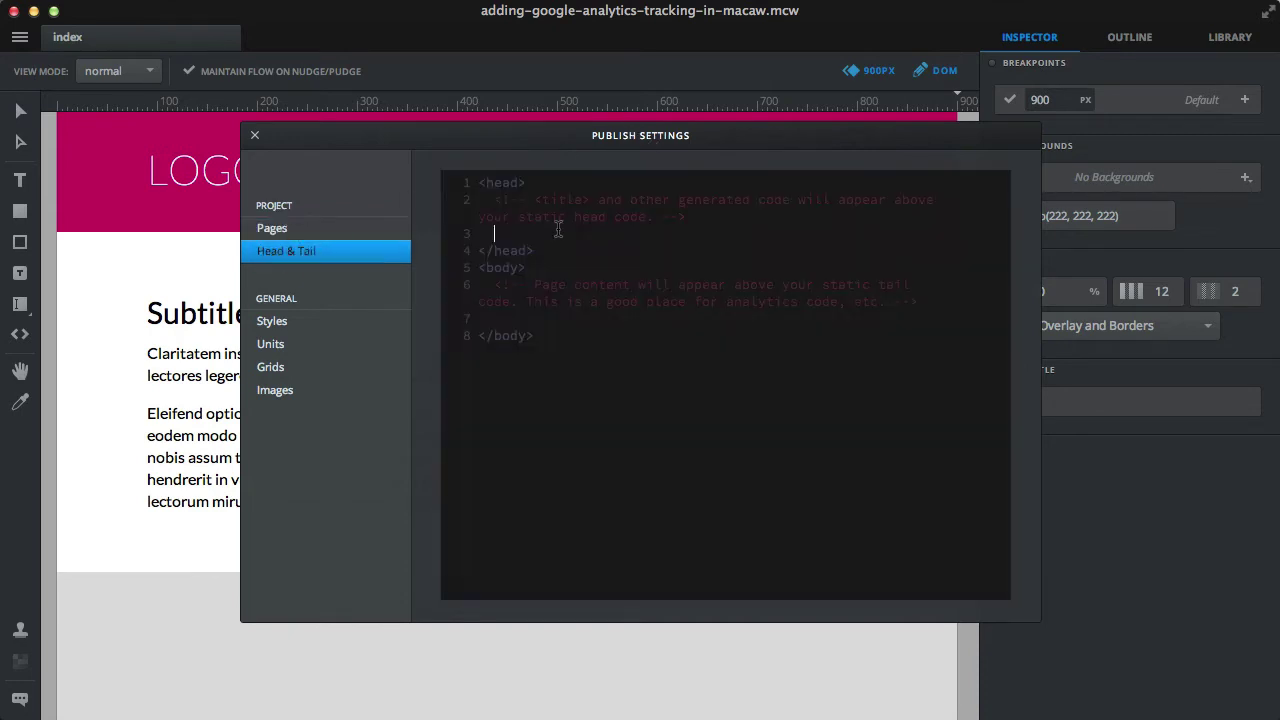
click(558, 230)
click(530, 320)
key(super+v)
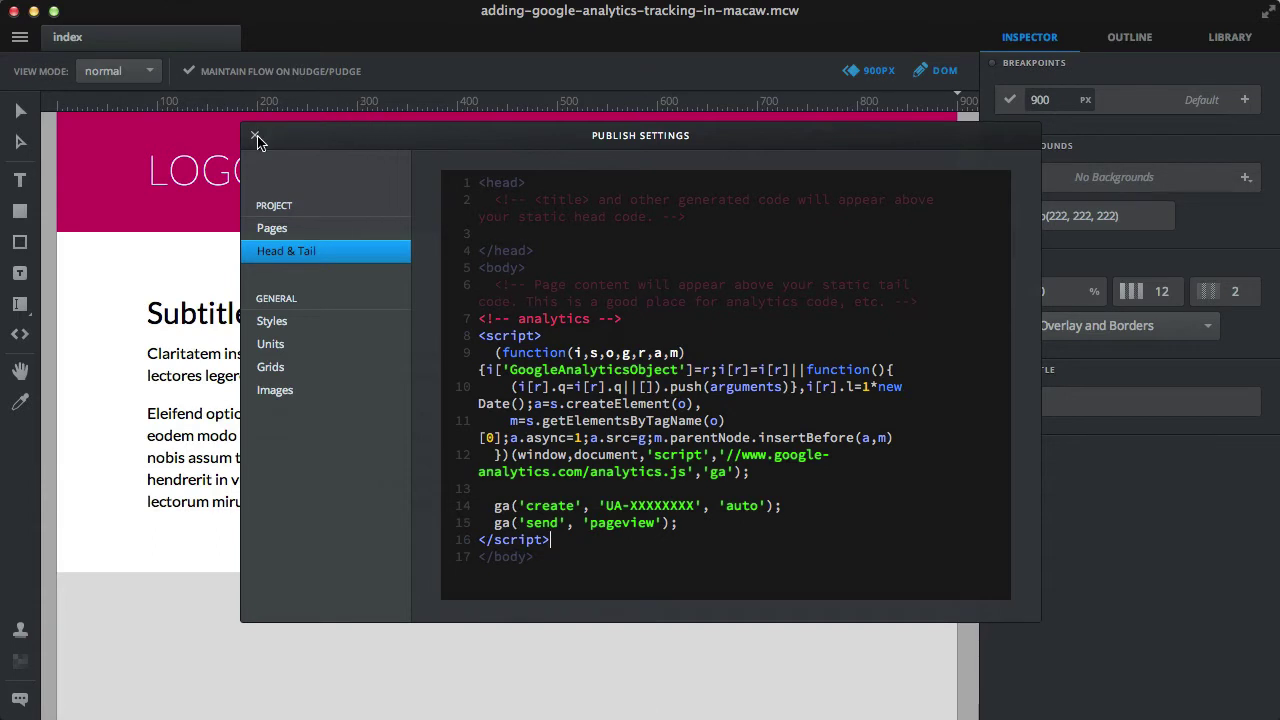
click(254, 136)
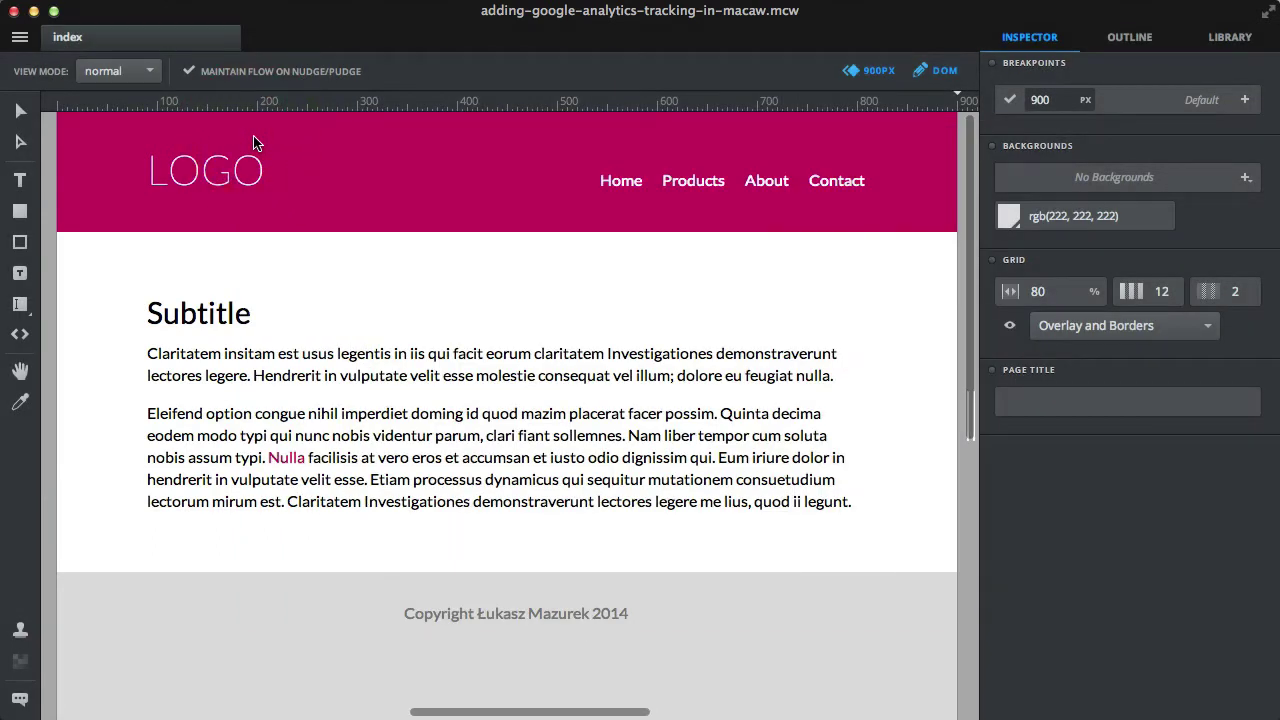
Save and publish, then confirm the index source ends with the analytics script.
key(super+s)
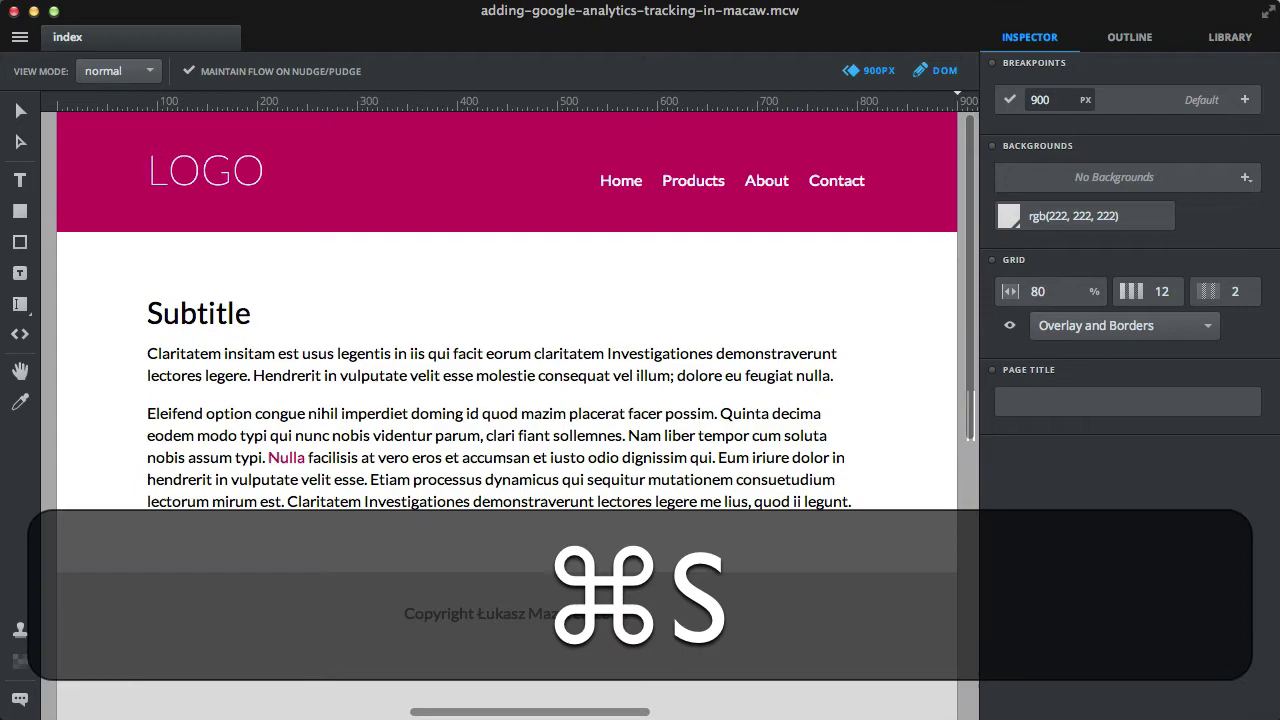
key(super+p)
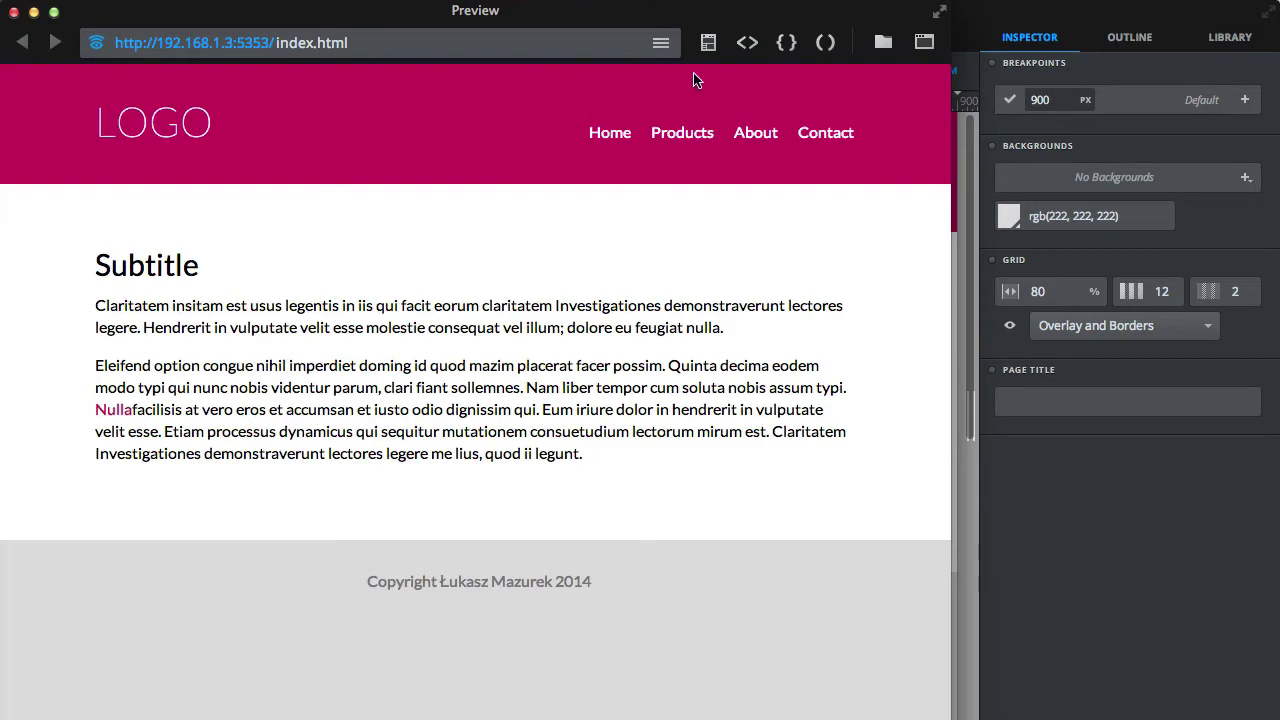
click(749, 43)
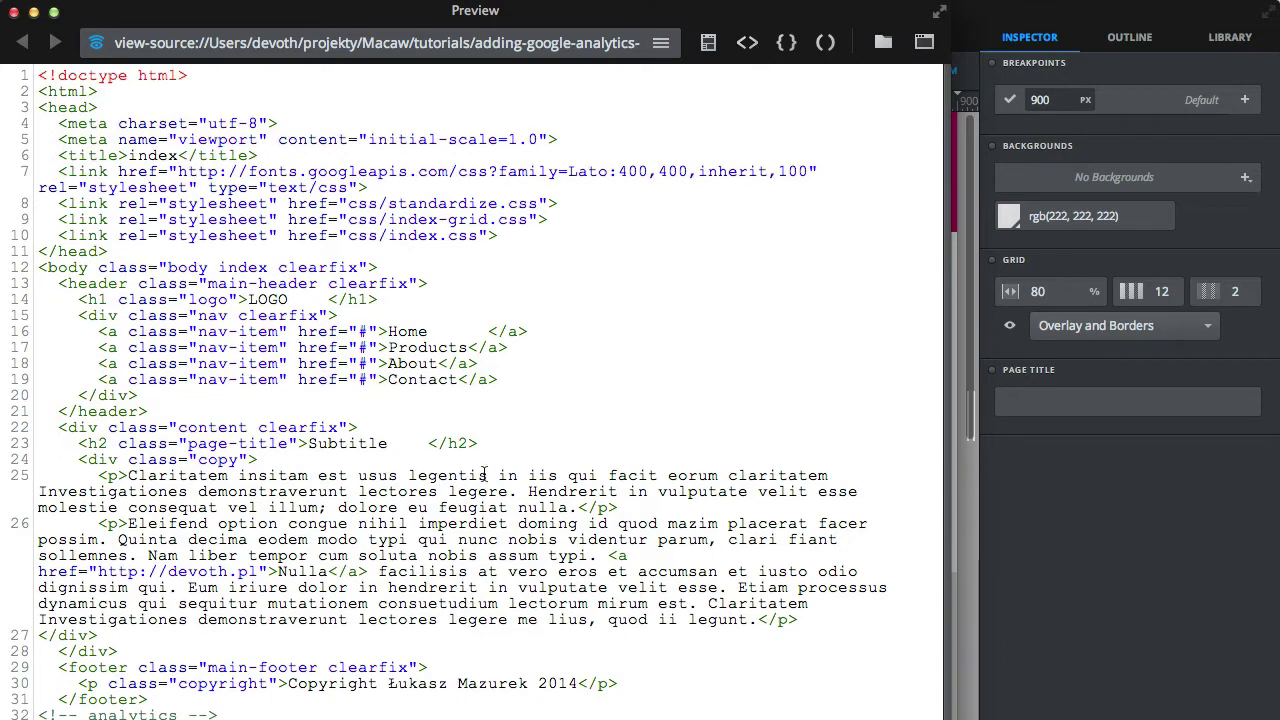
scroll(484, 475, down, 3)
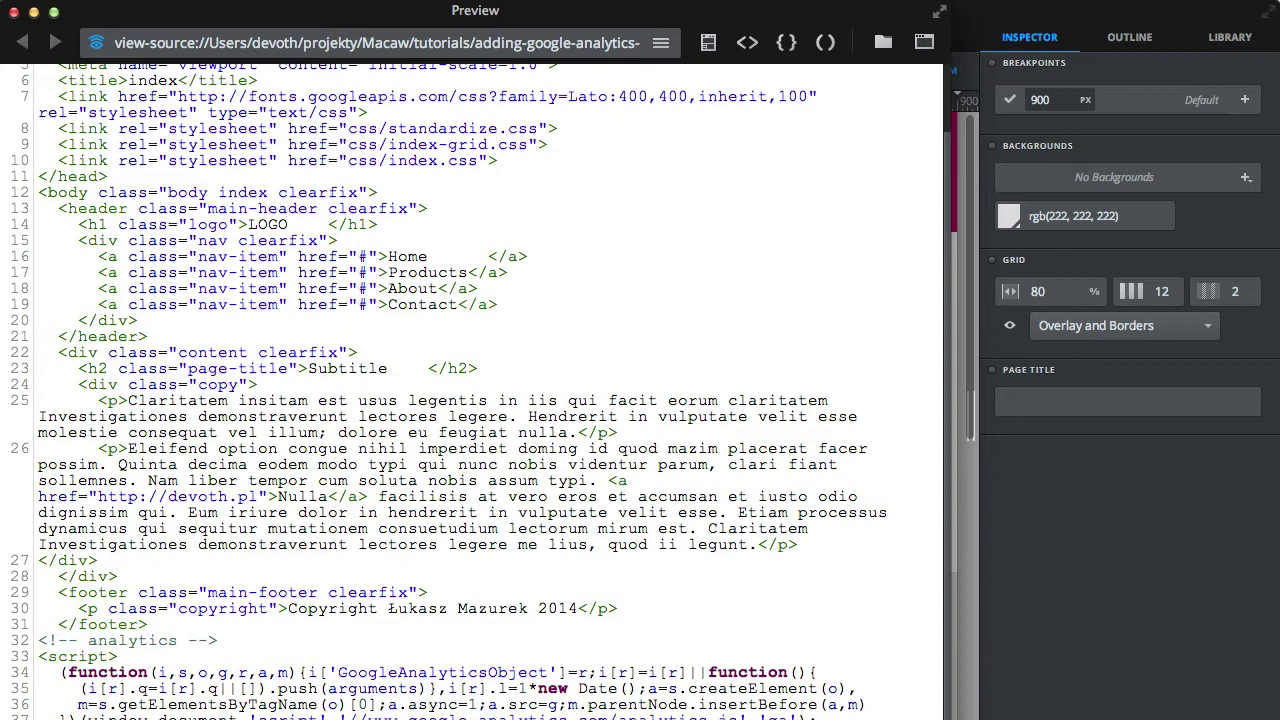
drag(757, 716, 757, 664)
scroll(309, 468, down, 5)
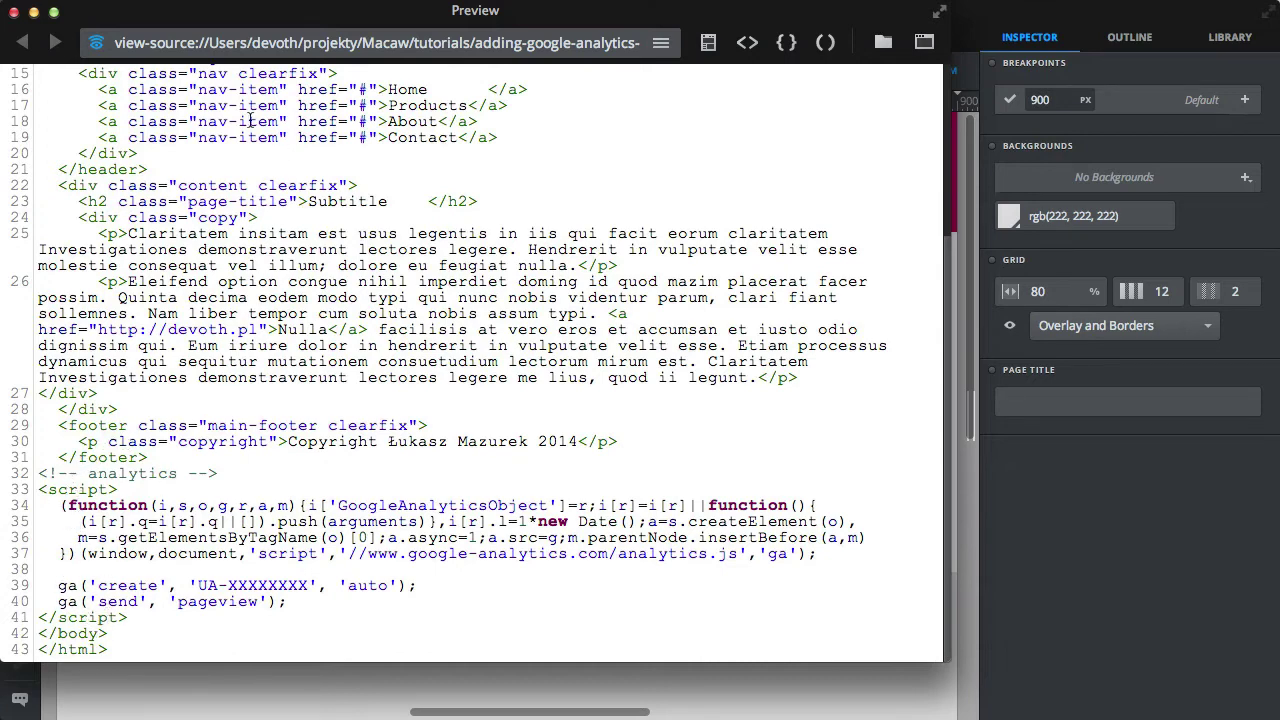
click(14, 12)
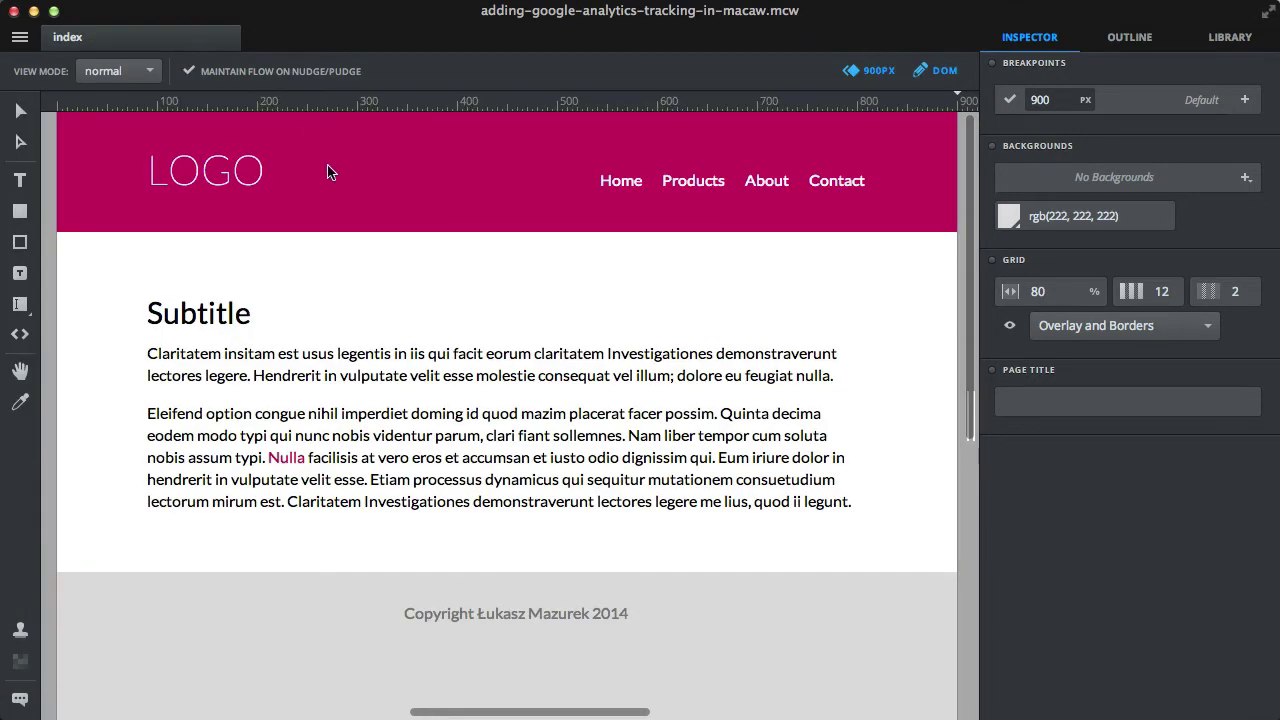
Add a new blank page named 'about' in the Pages panel.
click(906, 525)
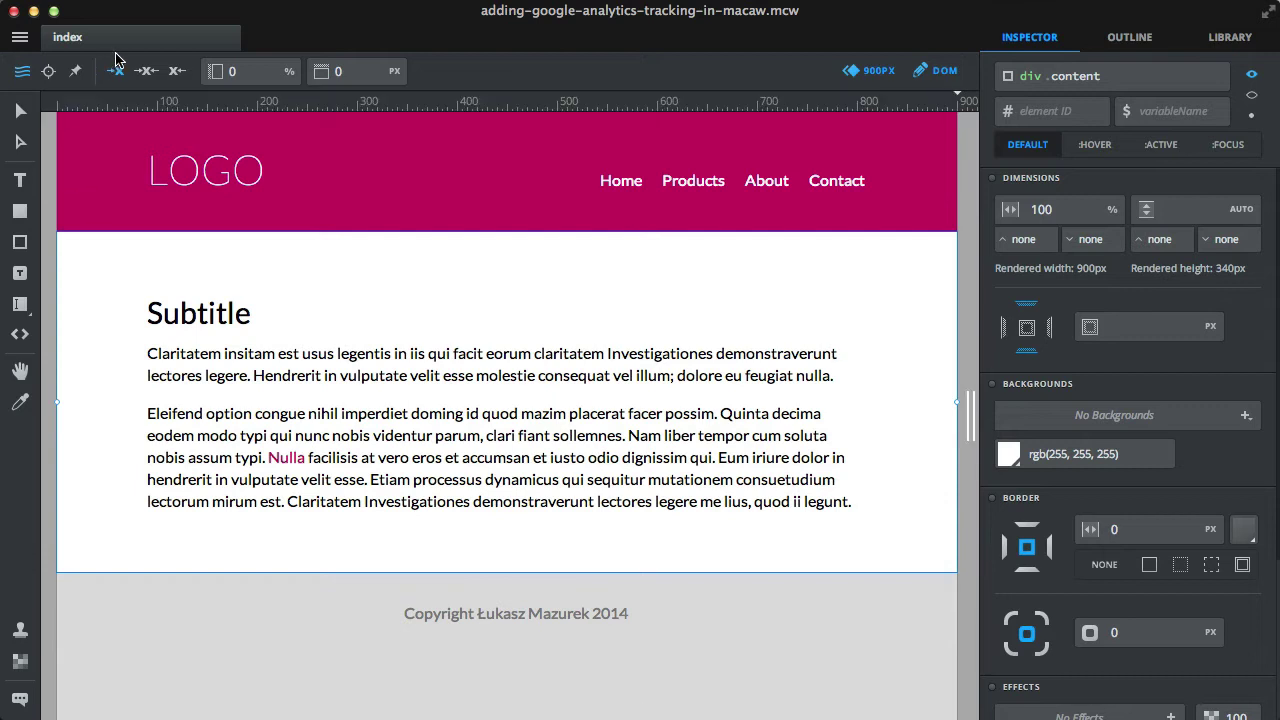
click(21, 40)
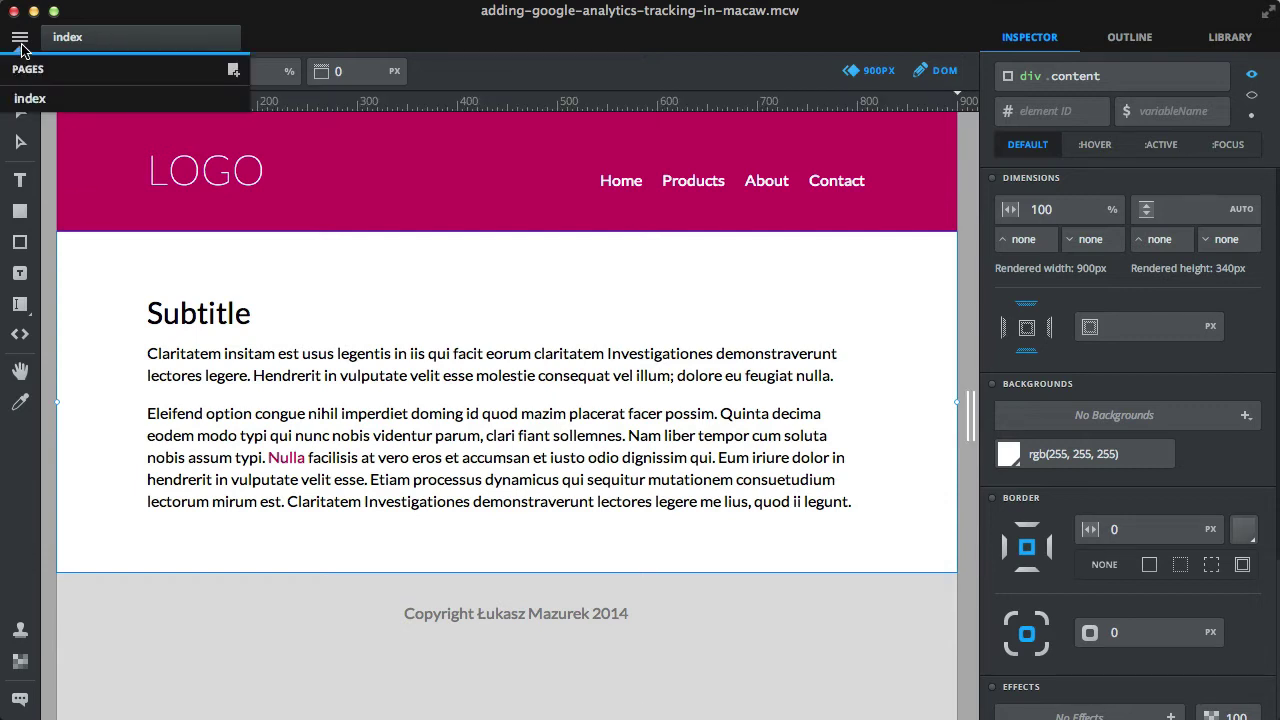
click(233, 70)
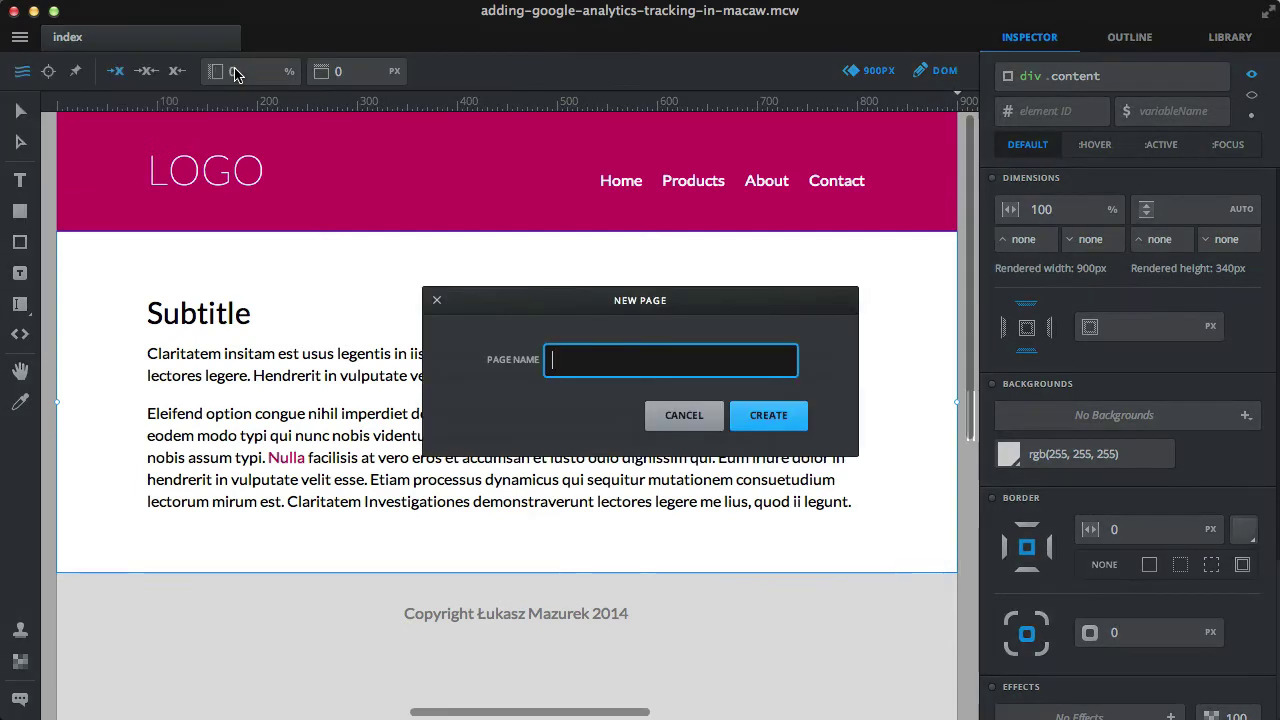
text(abo)
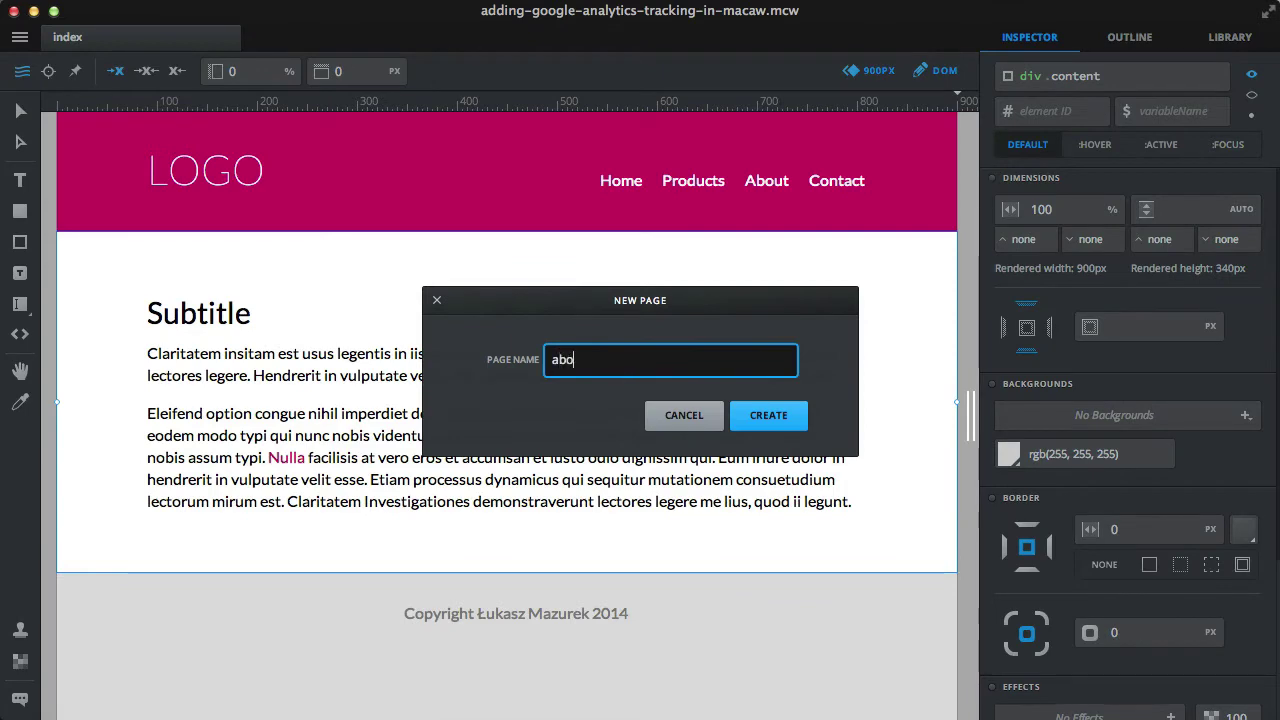
text(ut)
key(Return)
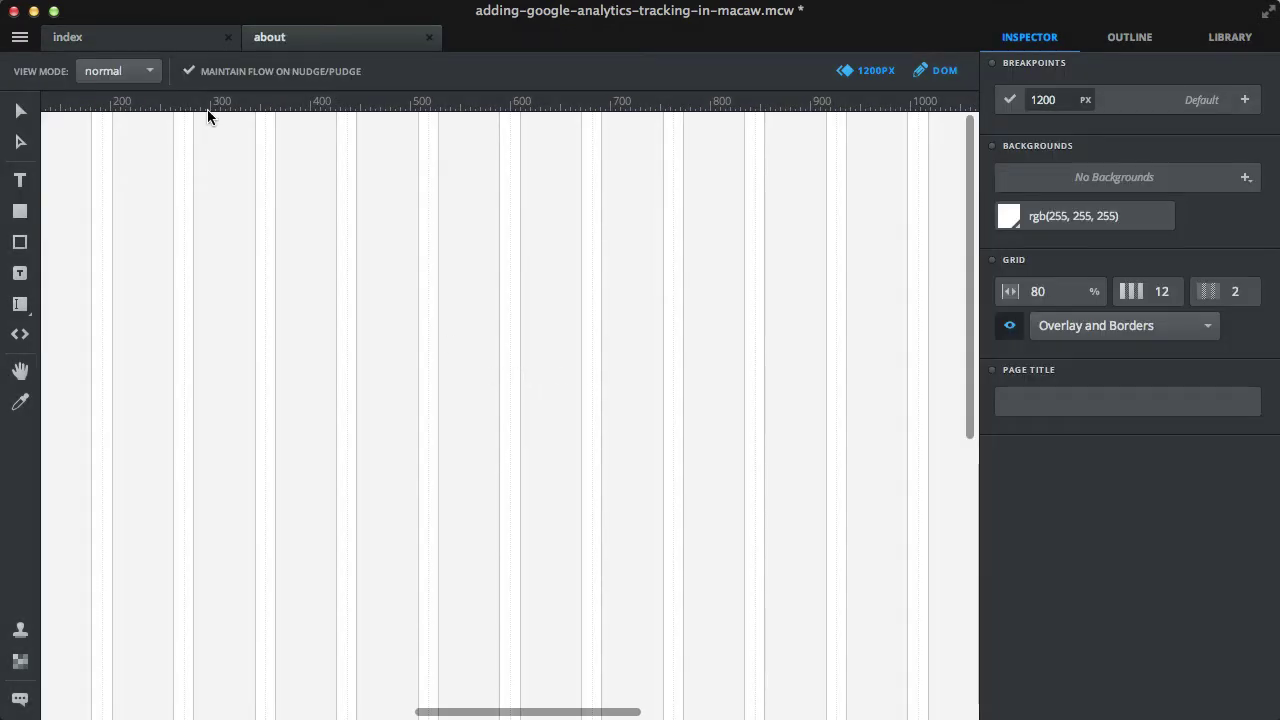
Link the index page's About nav item to about.html, then save and publish.
click(168, 42)
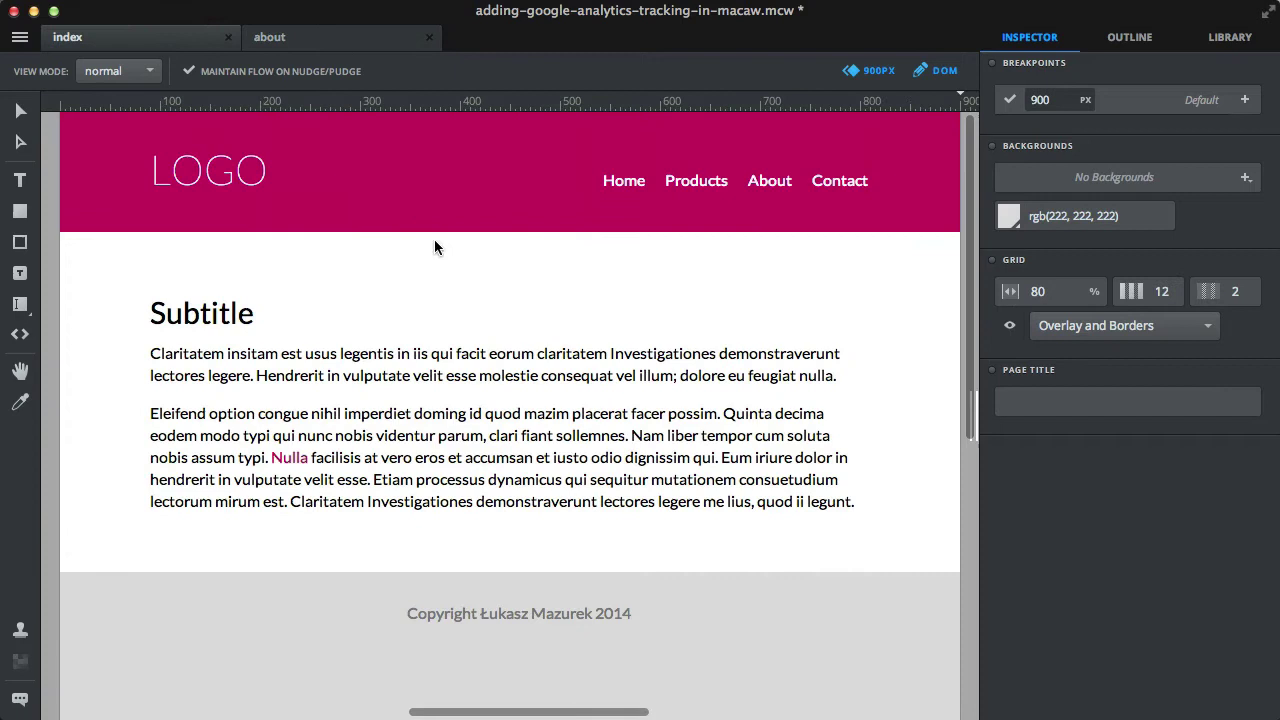
super+click(776, 186)
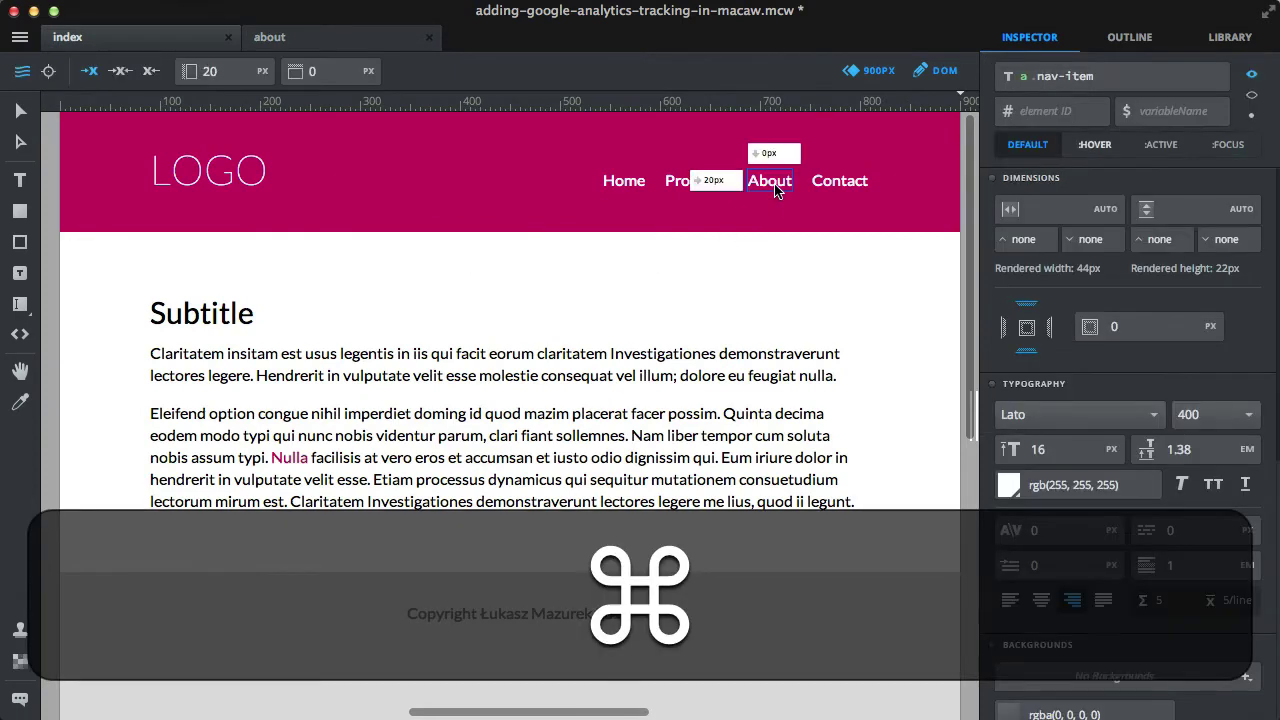
scroll(1086, 583, down, 3)
scroll(1086, 583, down, 5)
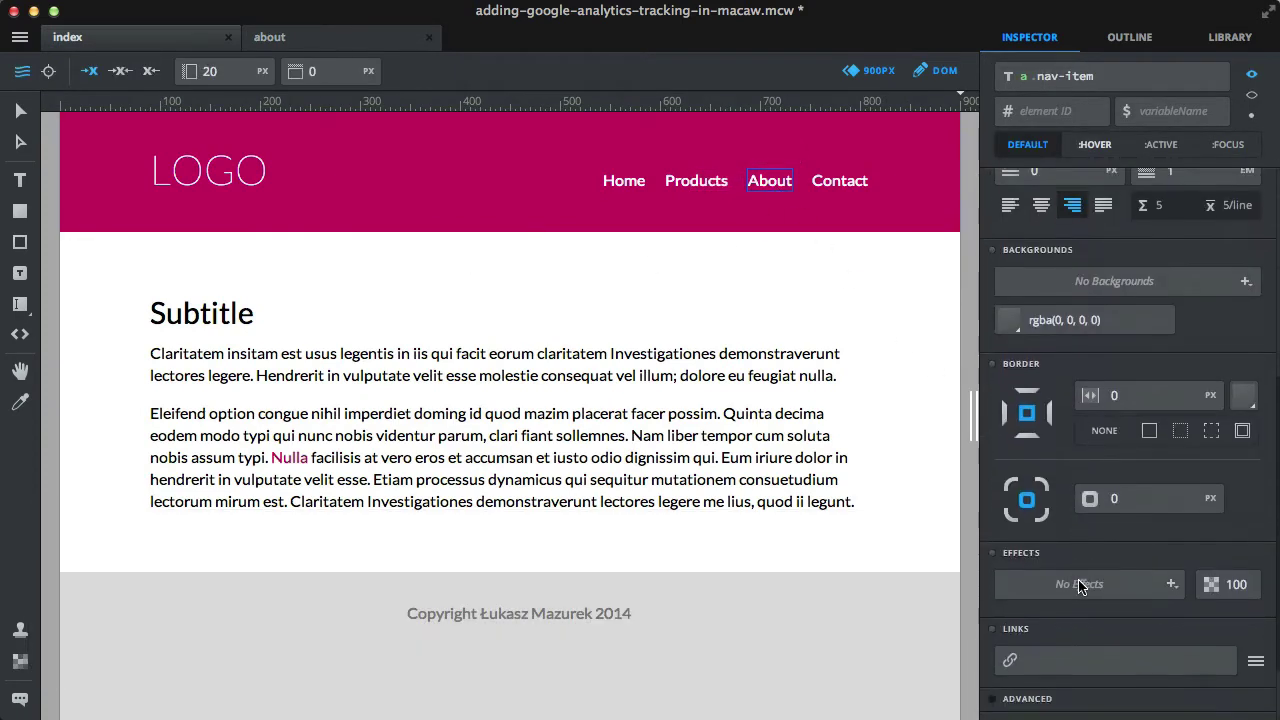
scroll(1105, 612, down, 2)
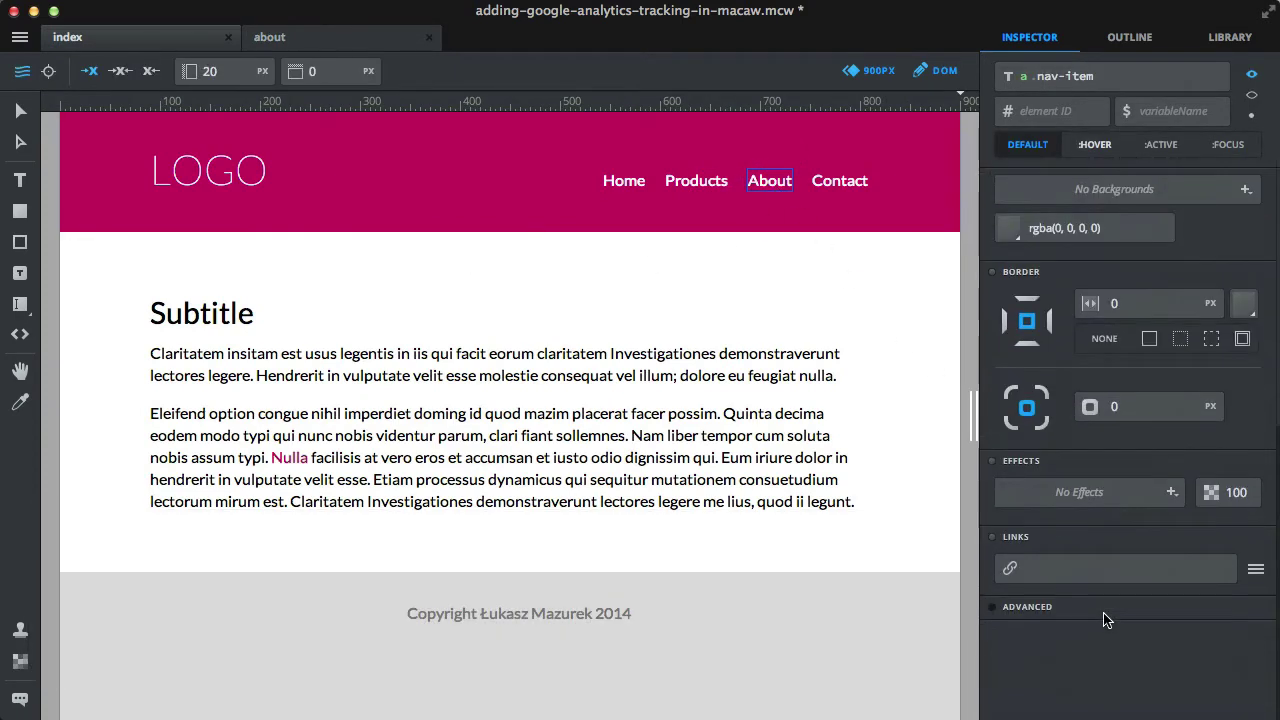
click(1256, 571)
click(1053, 510)
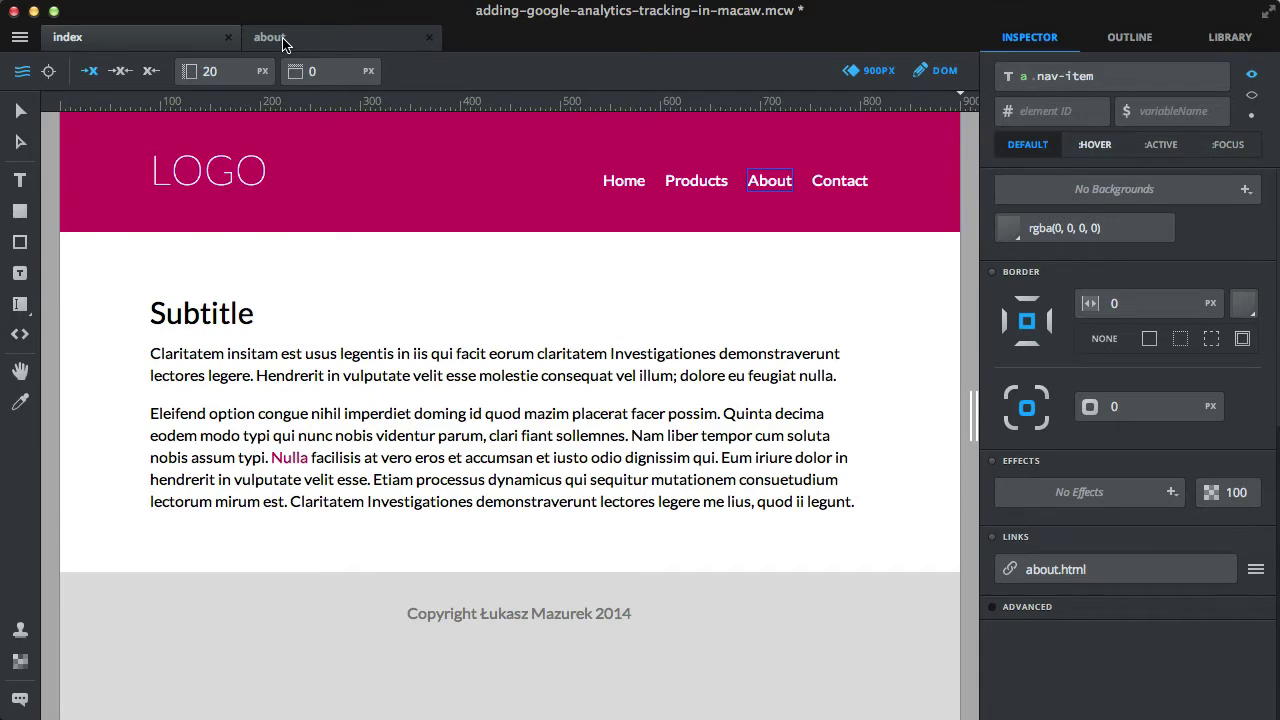
key(super+s)
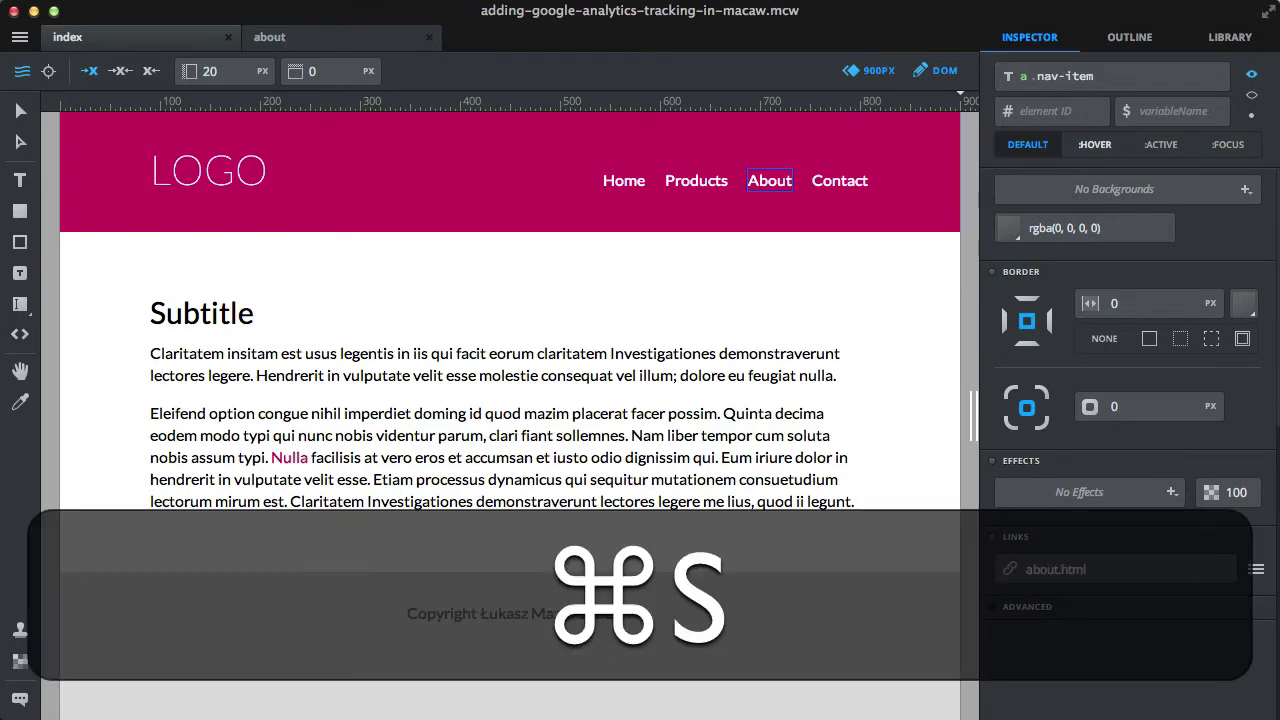
key(super+p)
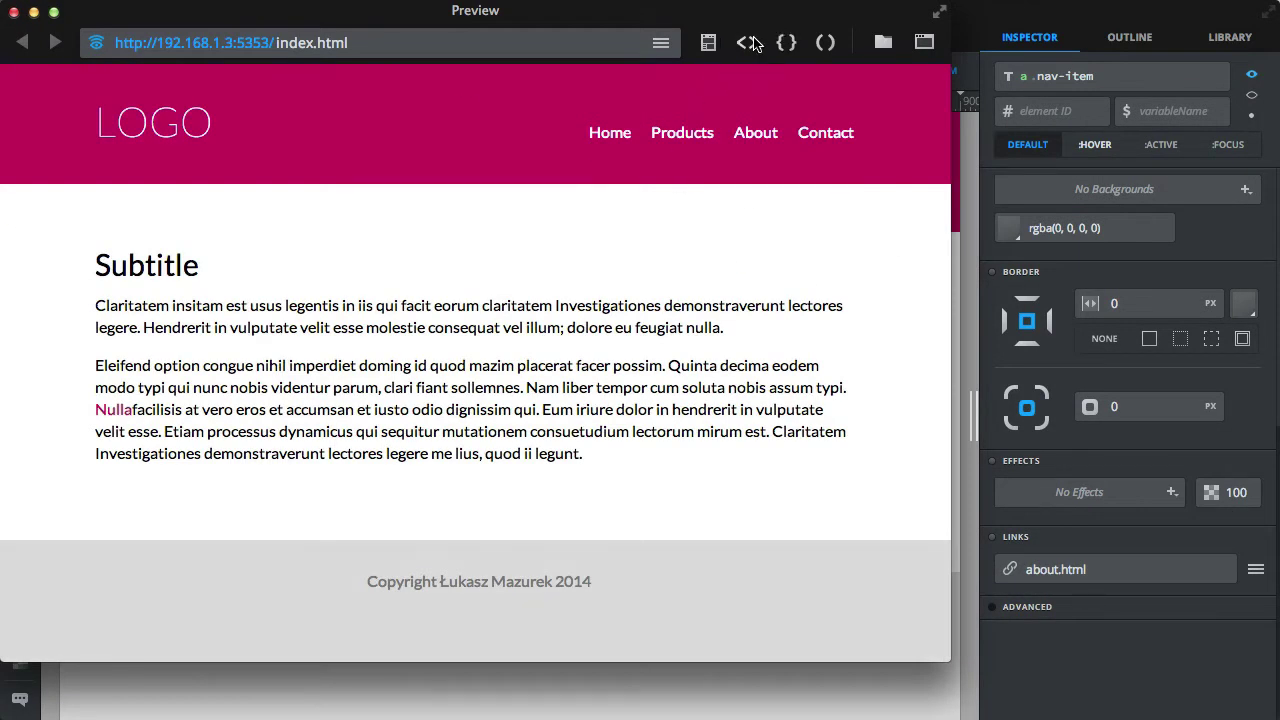
Show the about page's HTML source in the Preview window.
click(753, 140)
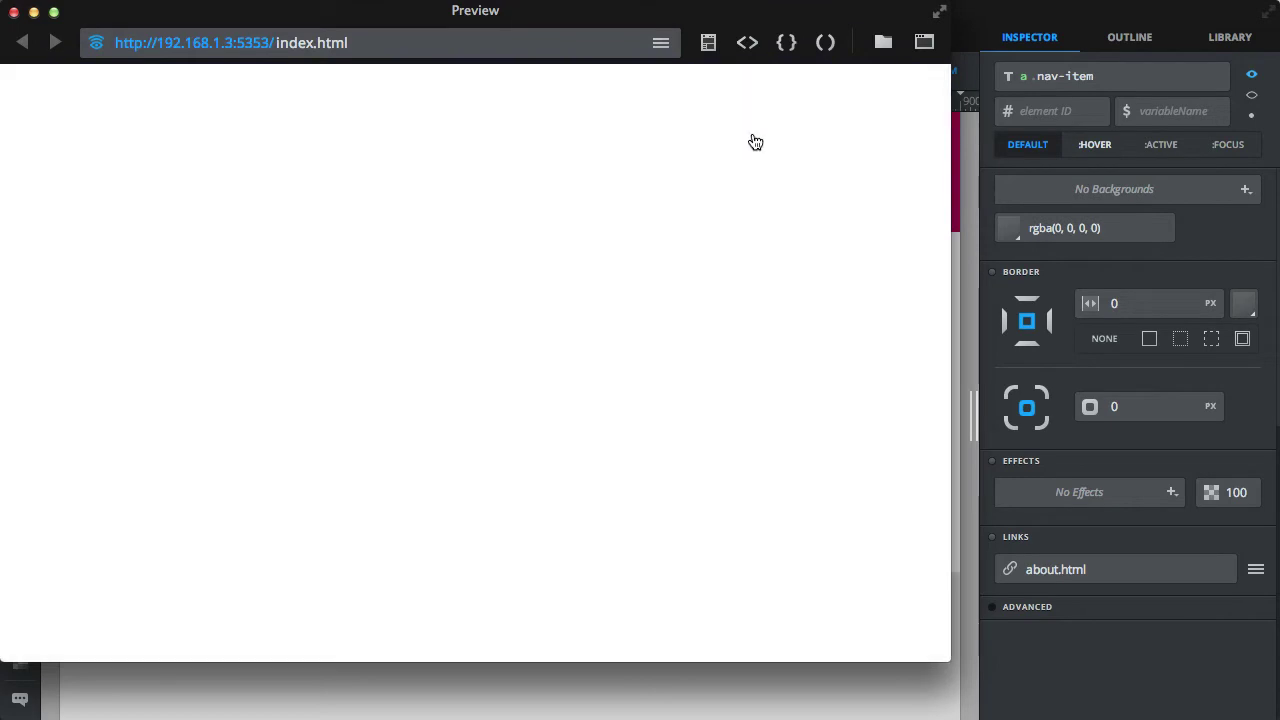
click(748, 43)
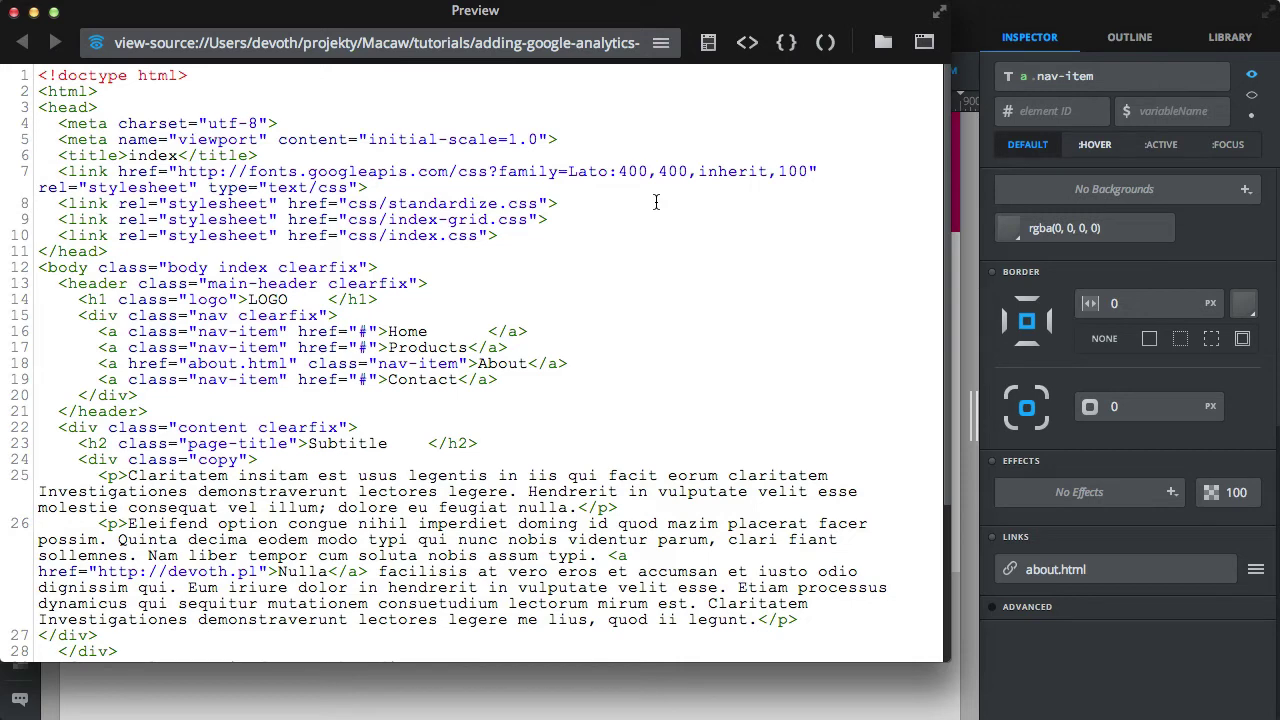
click(661, 43)
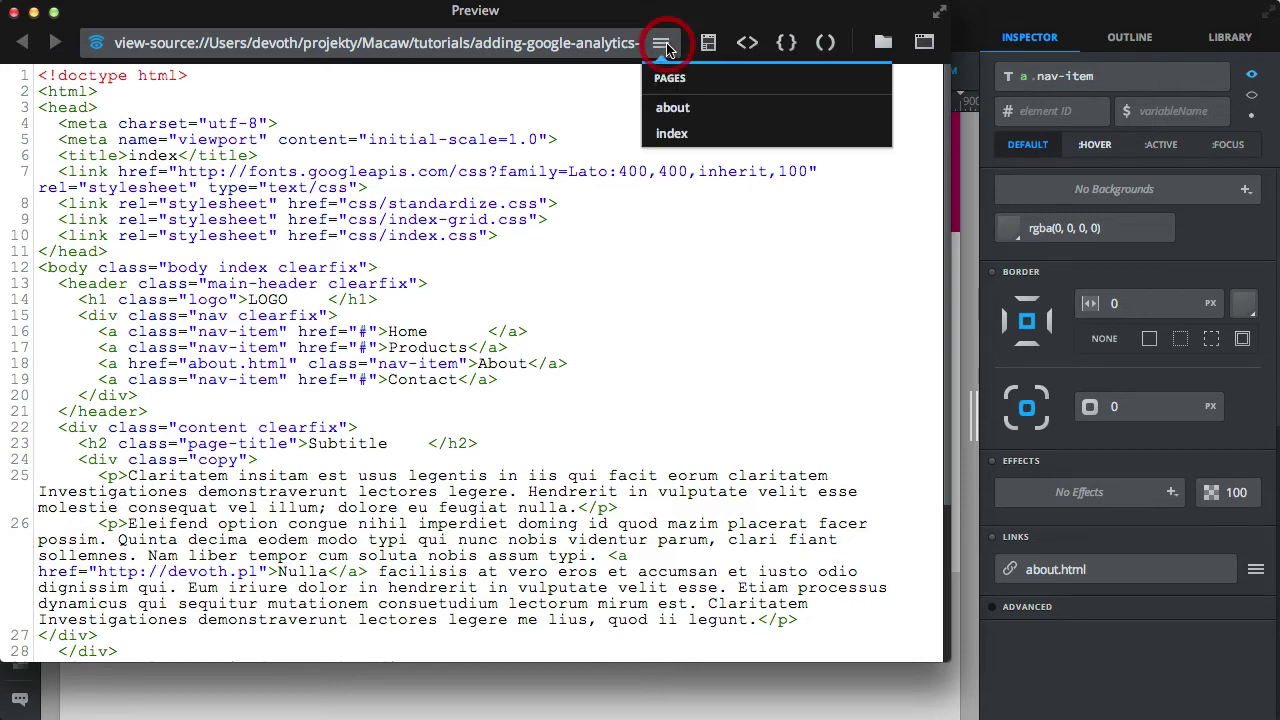
click(674, 110)
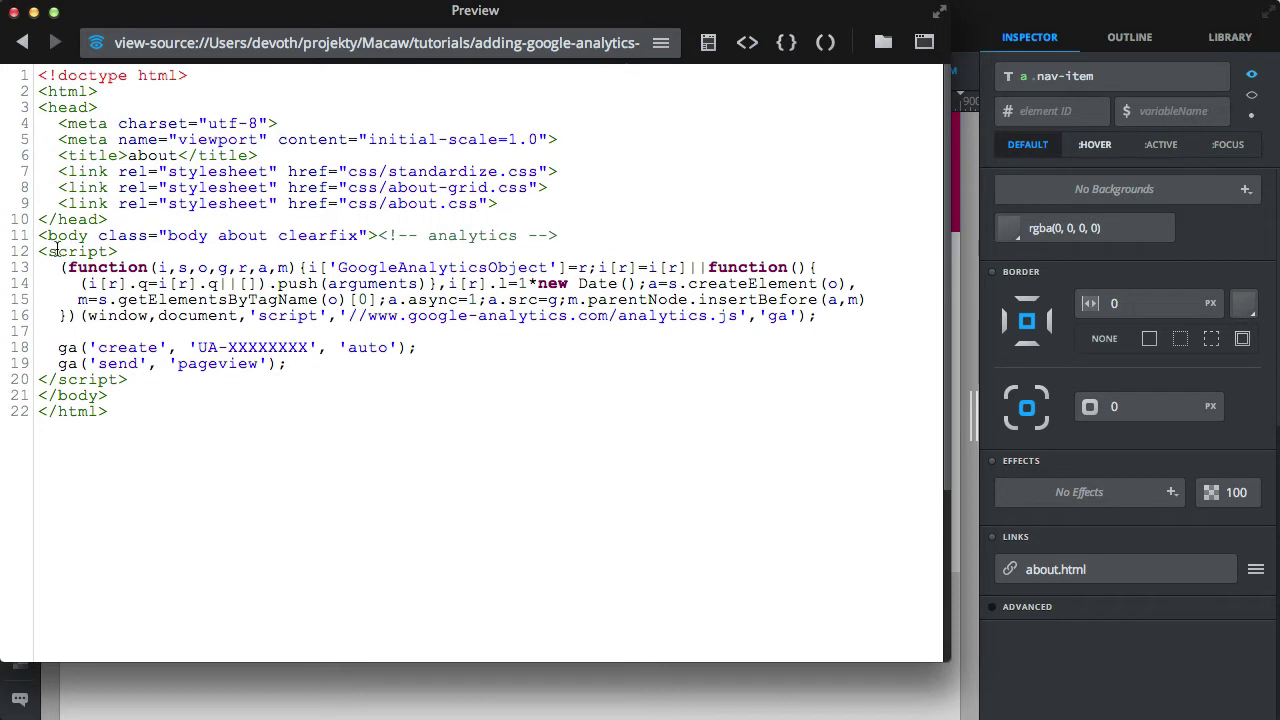
Highlight the analytics script in the about page source, then close Preview.
drag(38, 251, 156, 362)
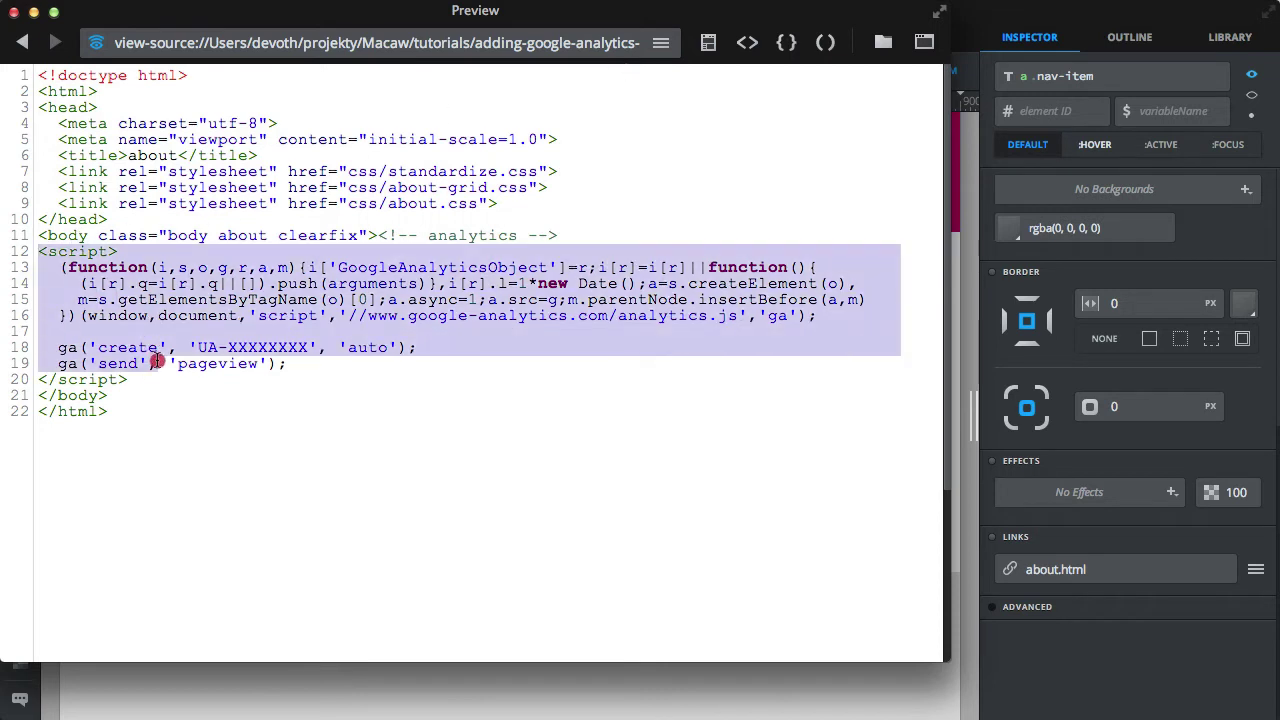
drag(378, 238, 355, 382)
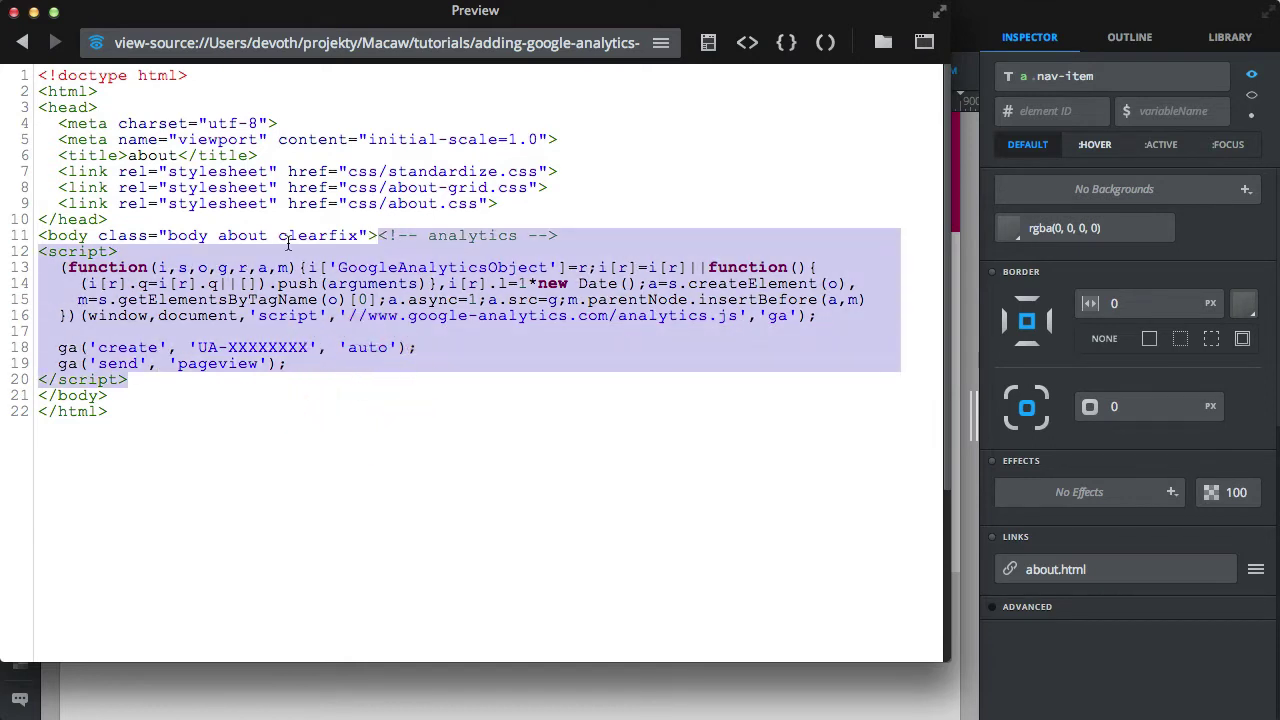
click(447, 306)
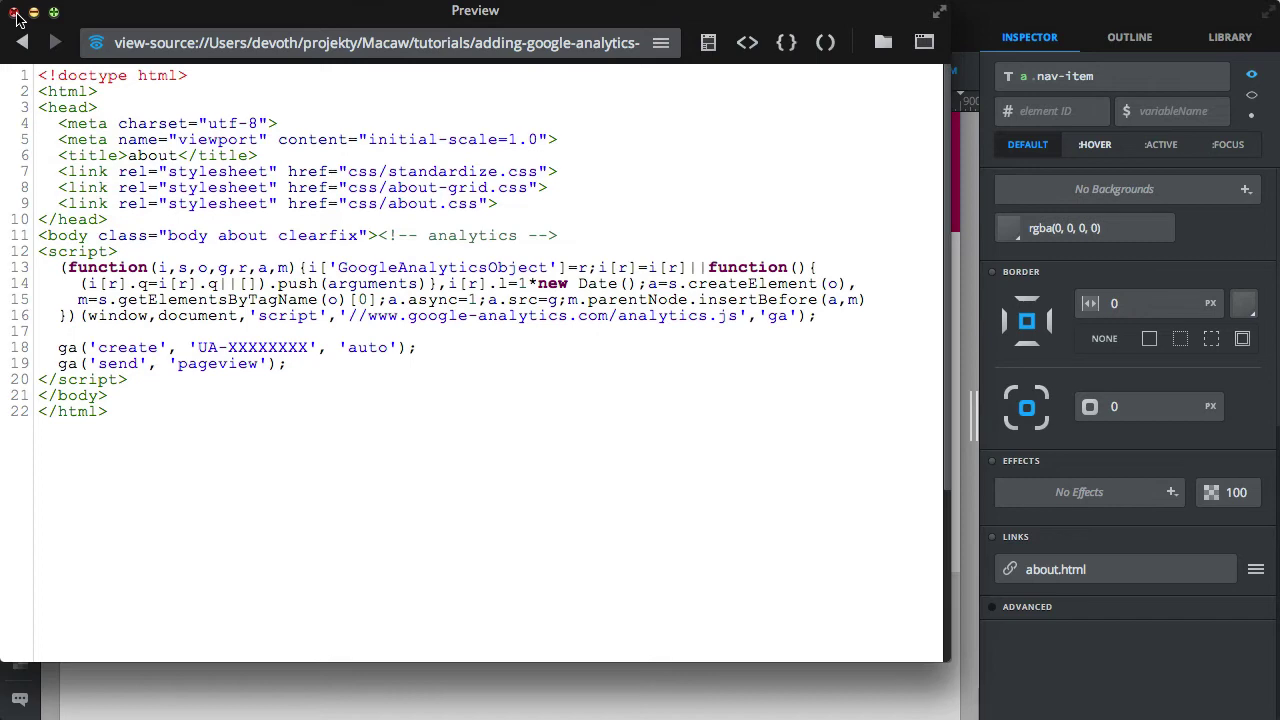
click(14, 12)
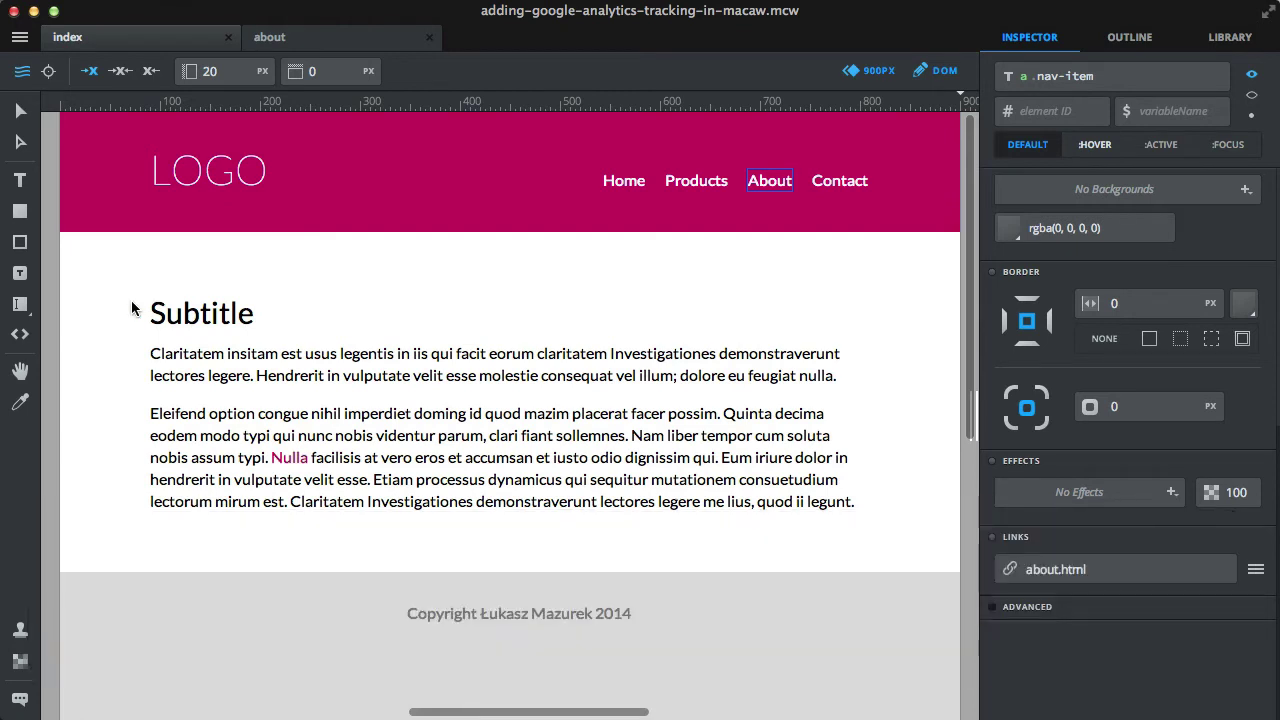
Delete the Google Analytics script from the Head & Tail template code.
click(130, 2)
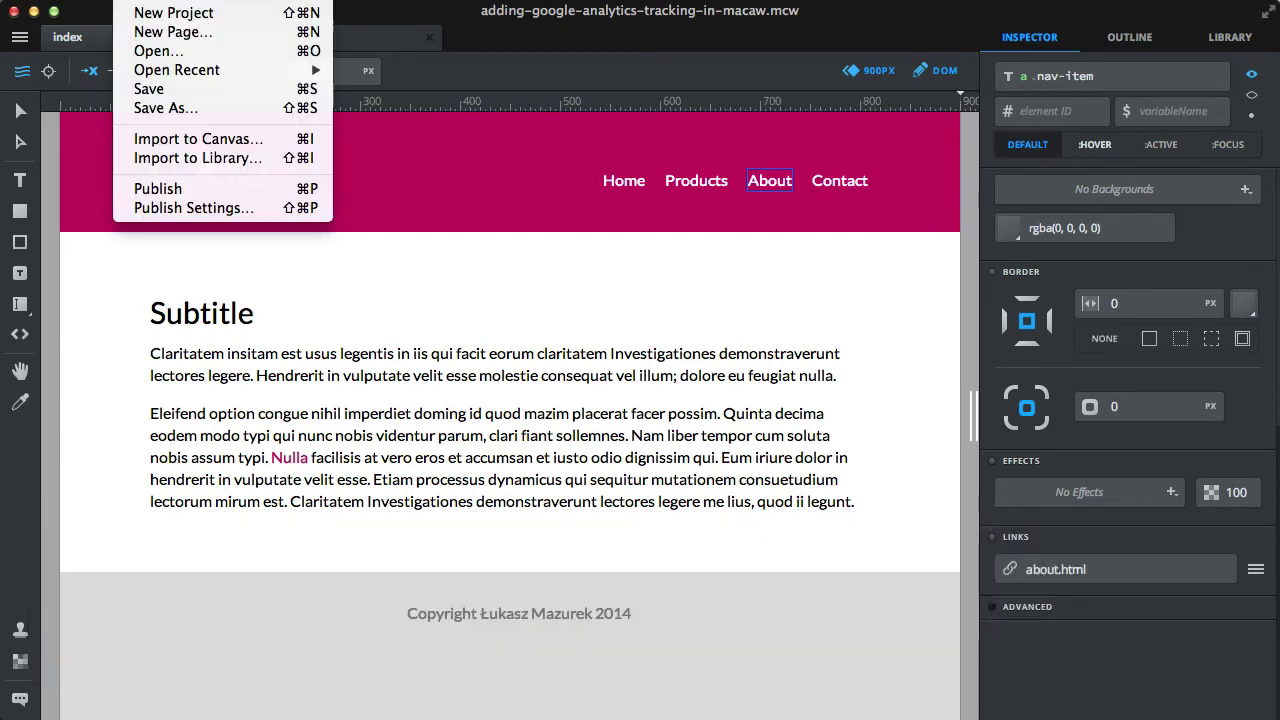
click(153, 210)
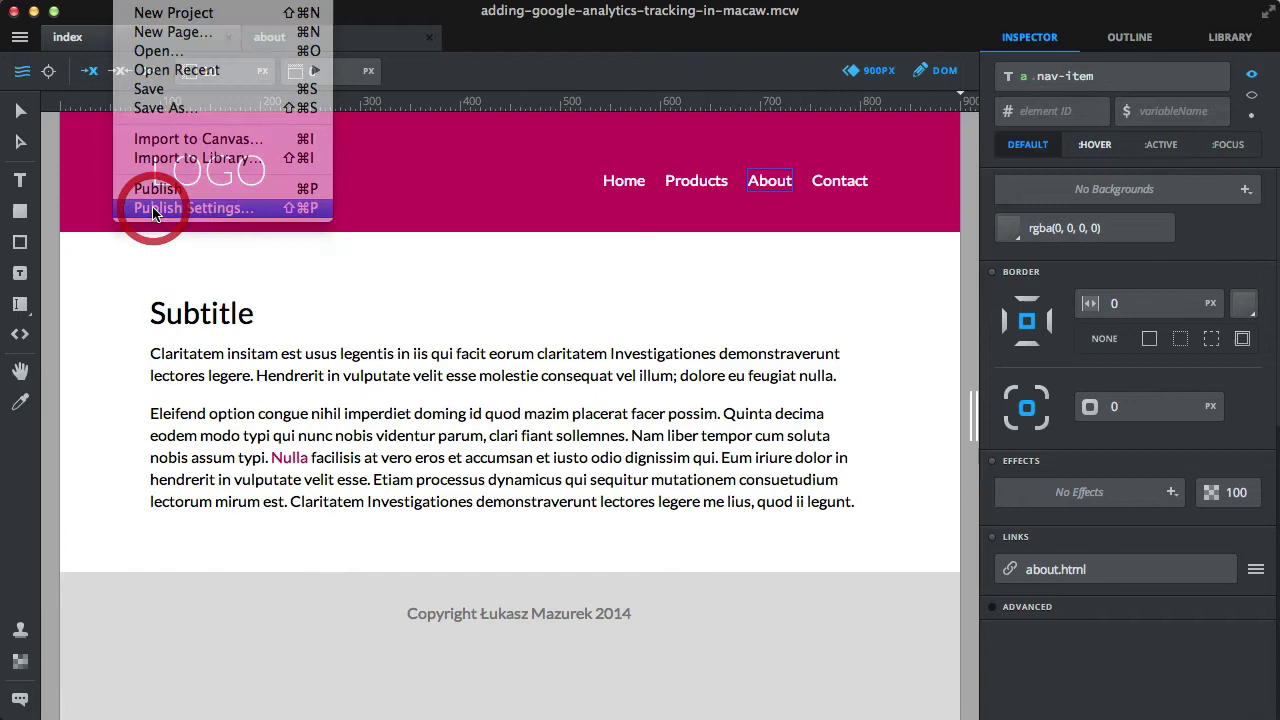
key(ctrl+a)
key(BackSpace)
click(519, 368)
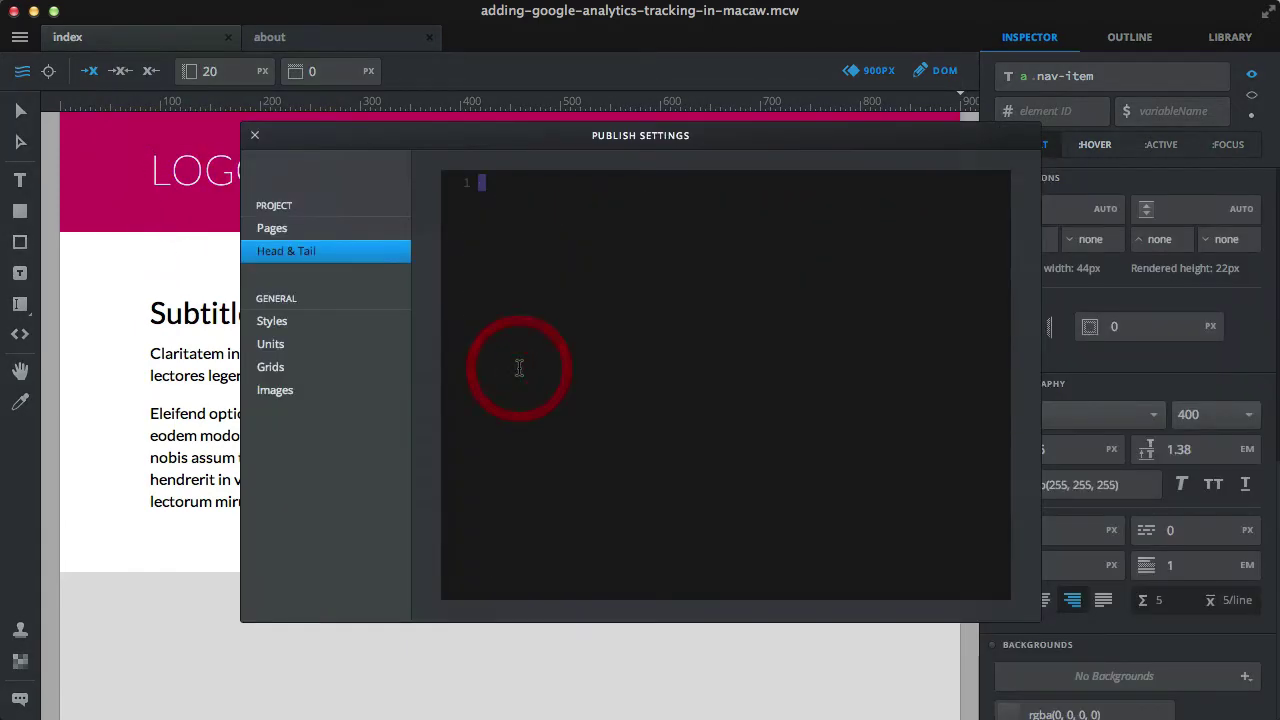
click(302, 231)
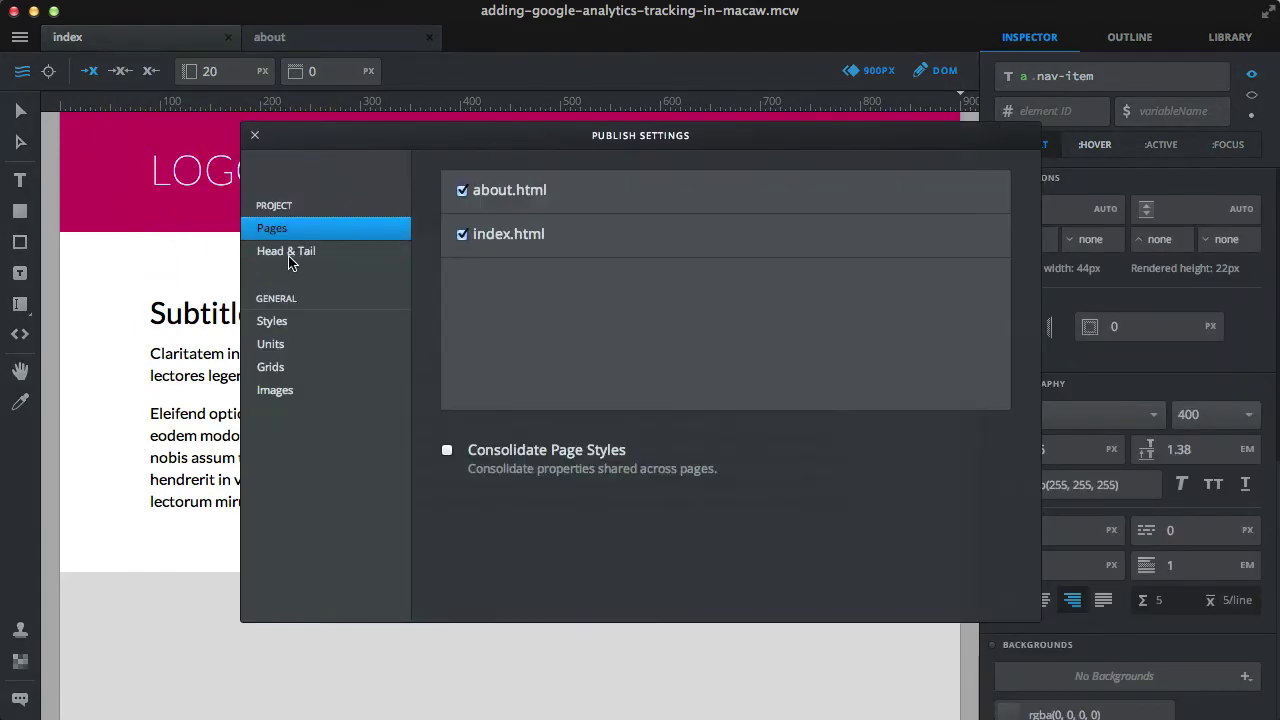
click(290, 258)
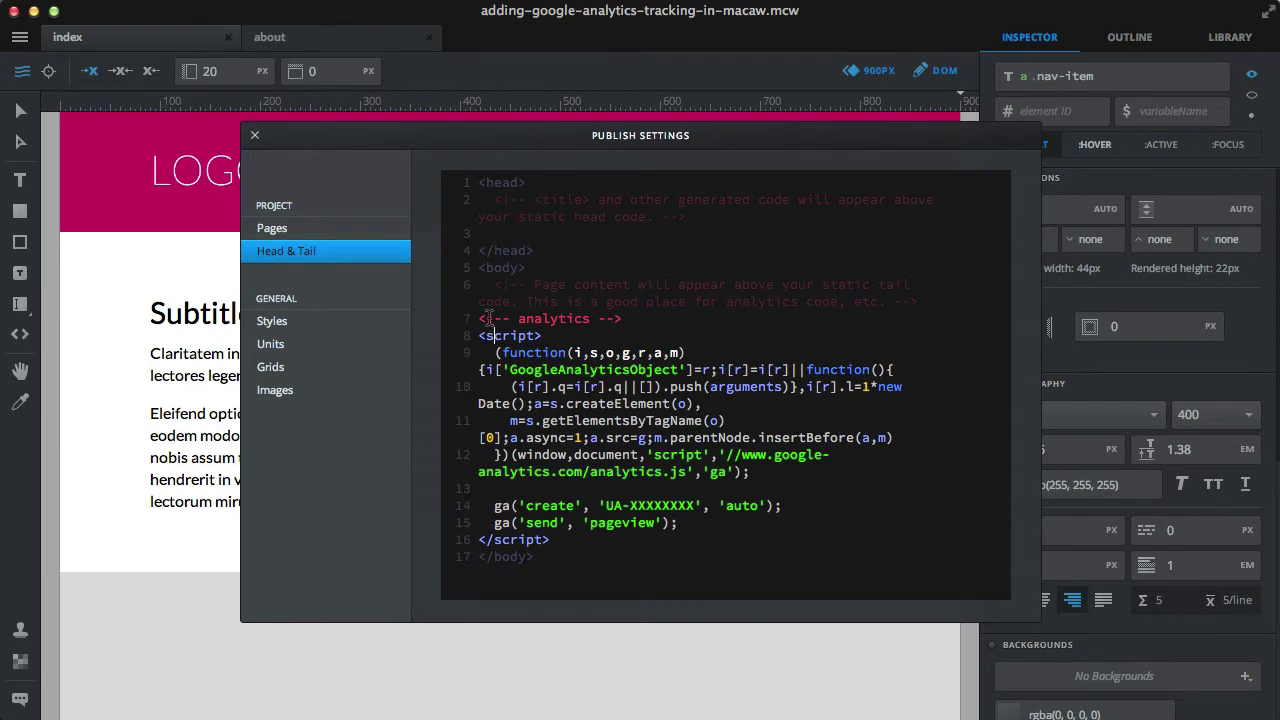
drag(480, 318, 610, 540)
click(628, 560)
drag(480, 318, 534, 540)
key(BackSpace)
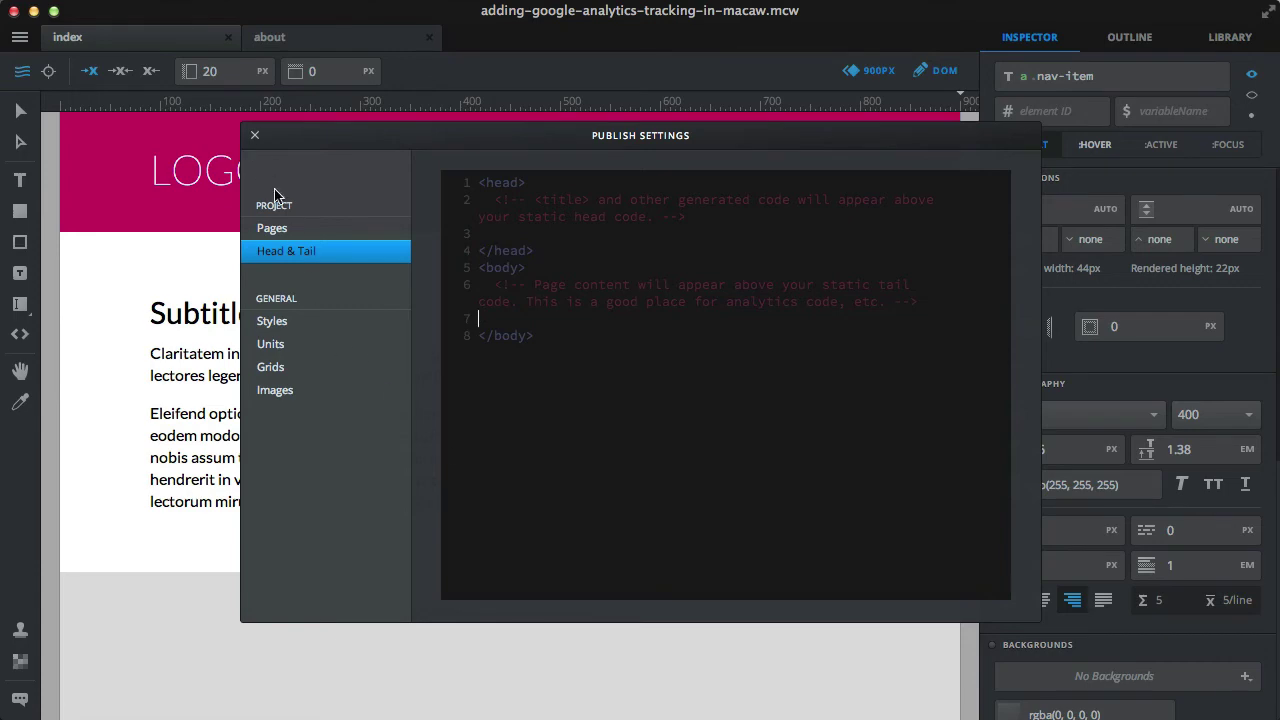
Close Publish Settings, then save and republish the project.
click(255, 136)
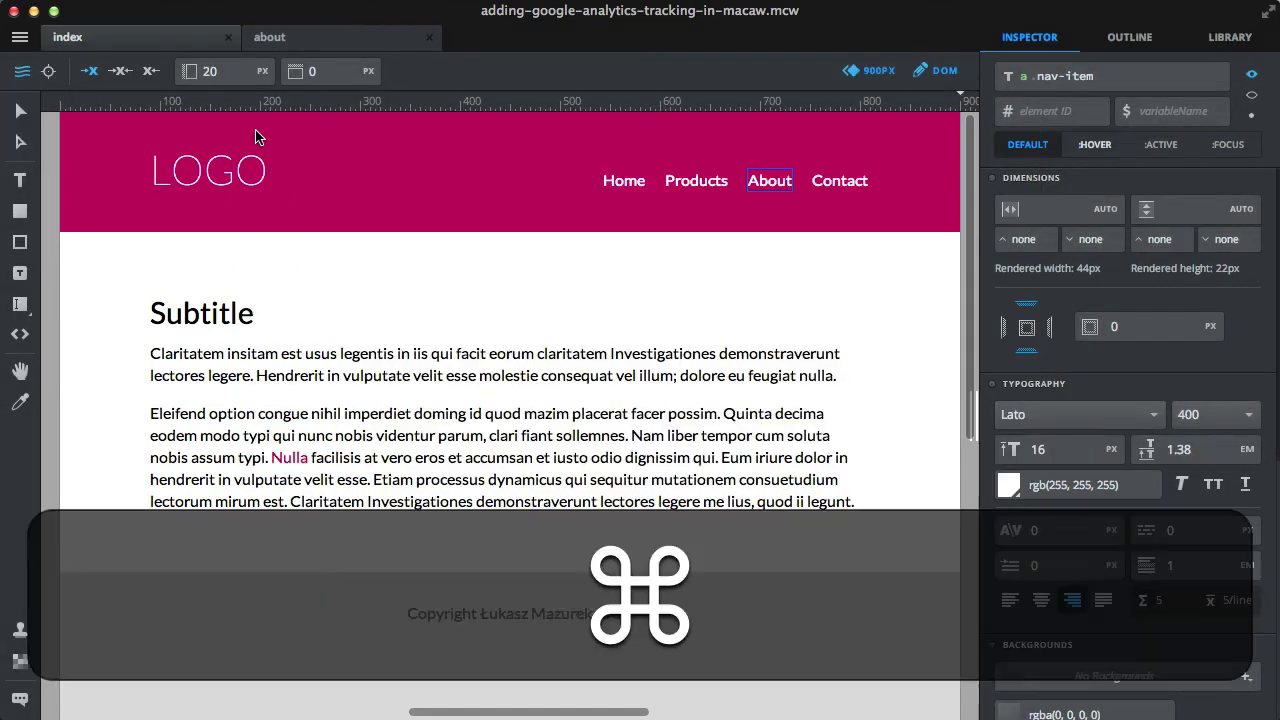
key(super+s)
key(super+p)
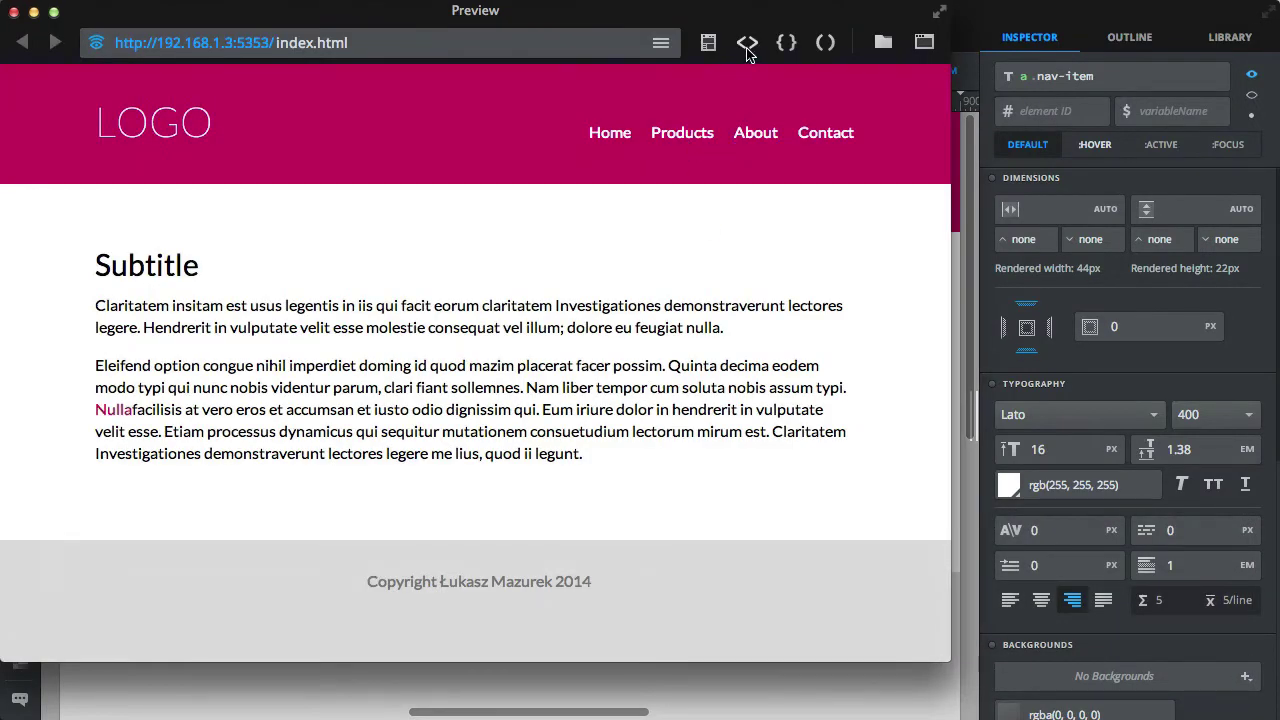
Confirm the republished index source has no analytics script, then close Preview.
click(747, 42)
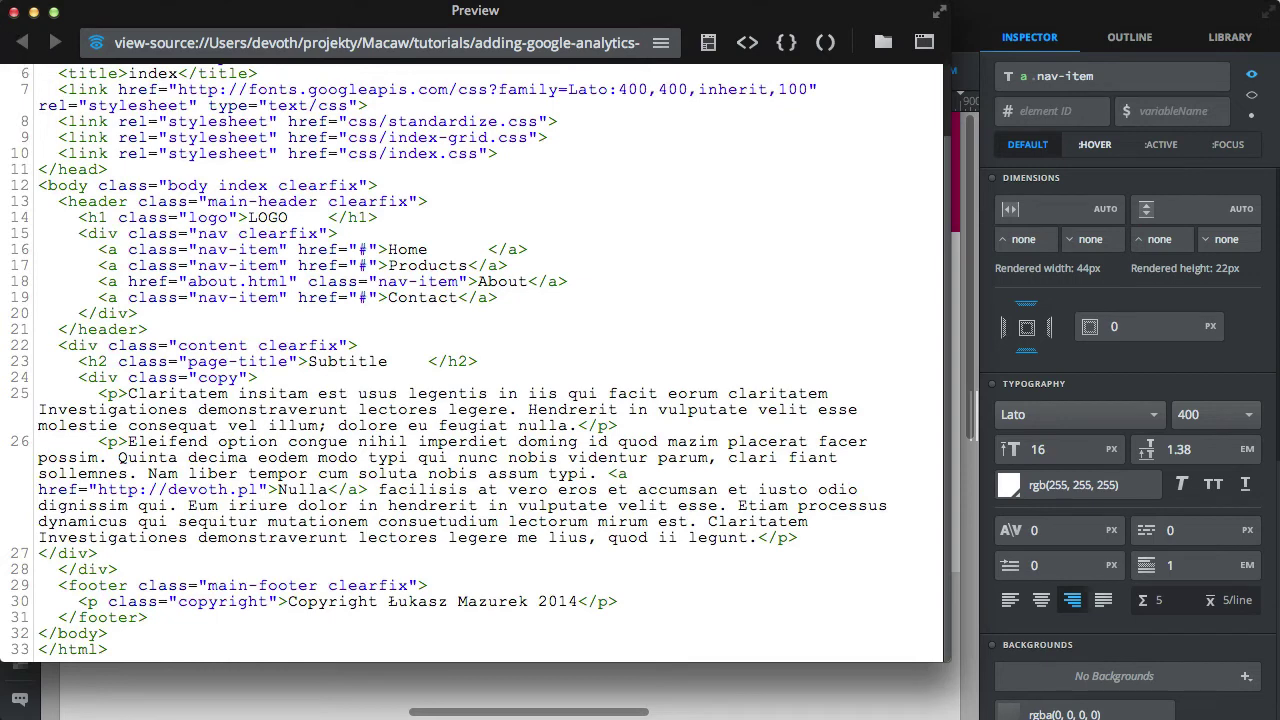
click(14, 12)
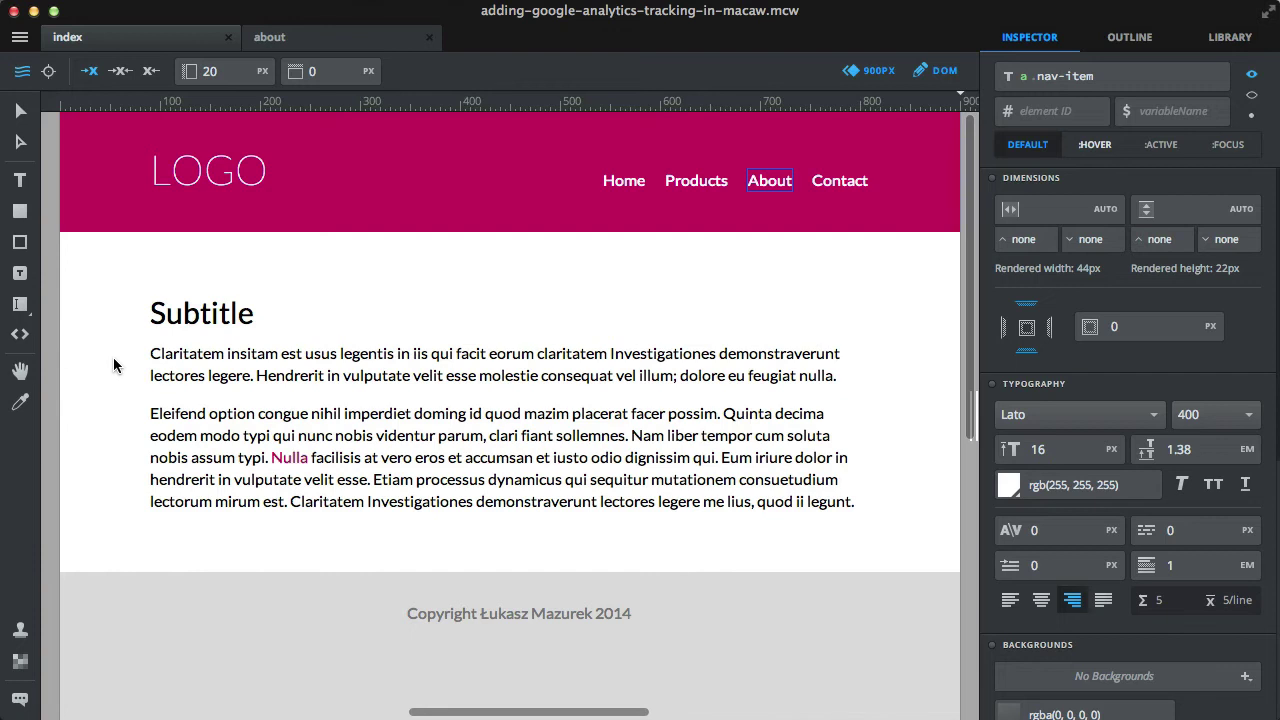
Embed the analytics code in an HTML box beside the footer copyright, rendered on canvas.
click(20, 336)
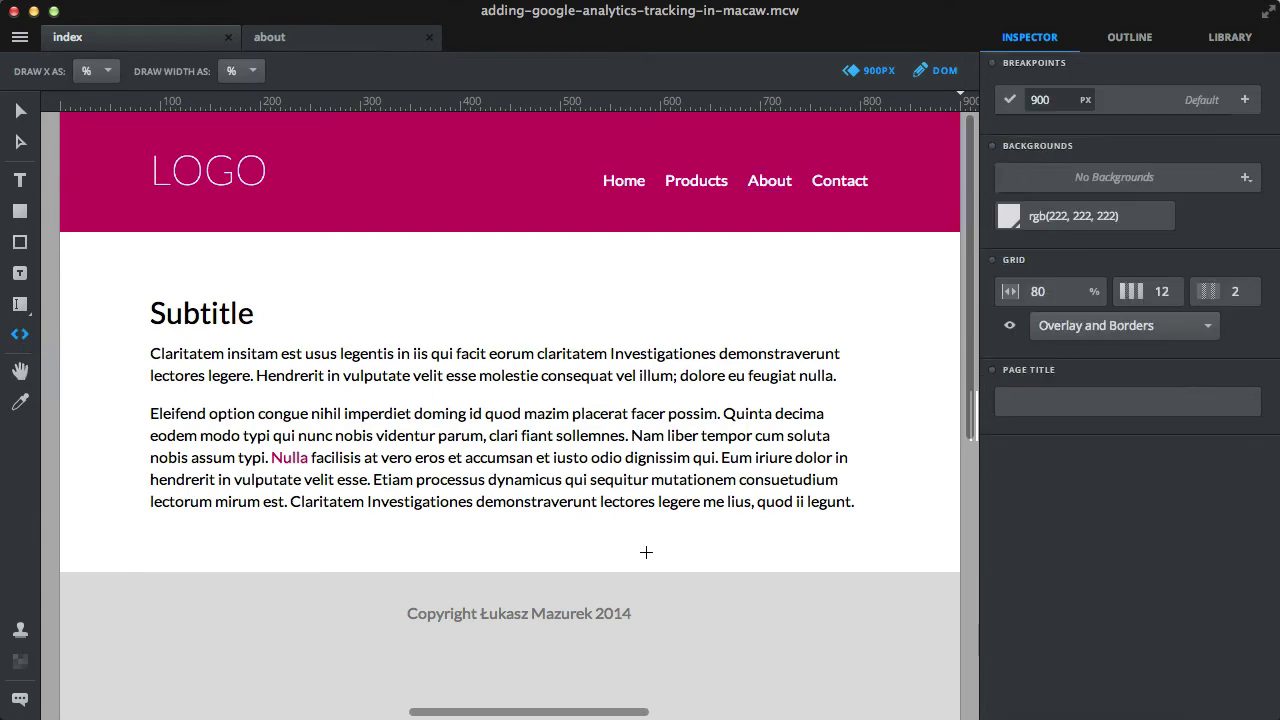
drag(660, 591, 713, 631)
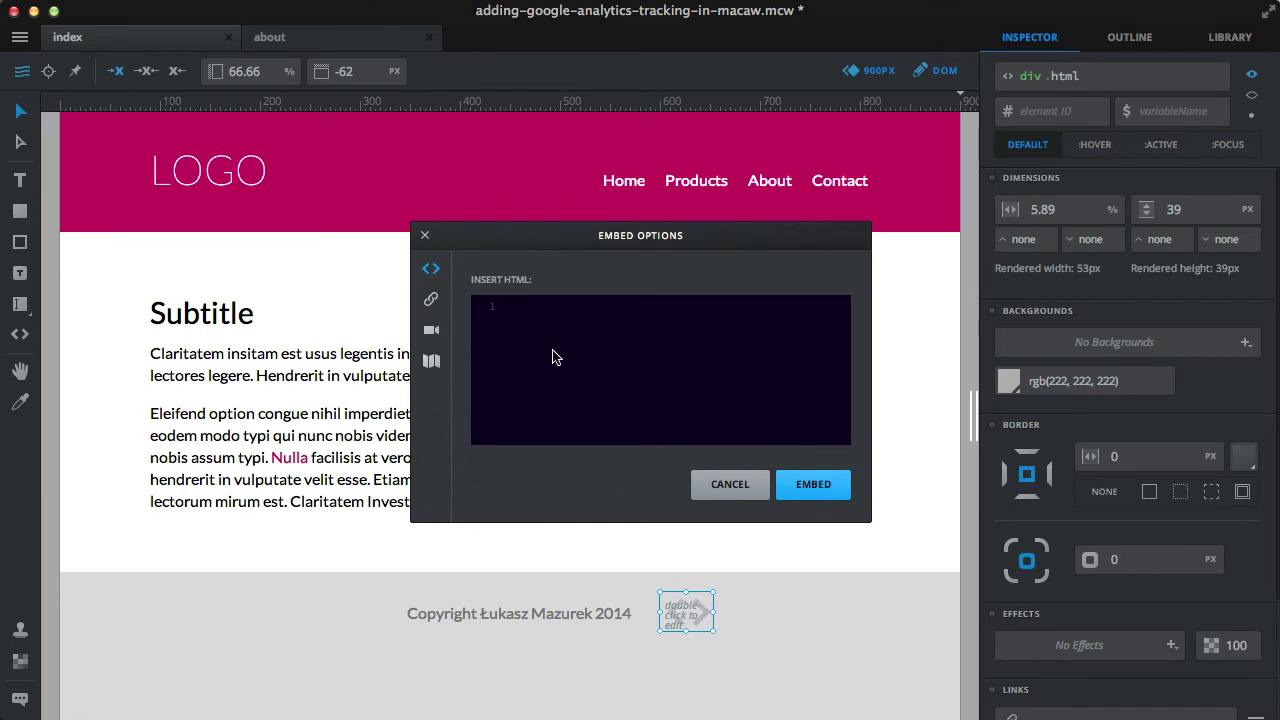
key(super+v)
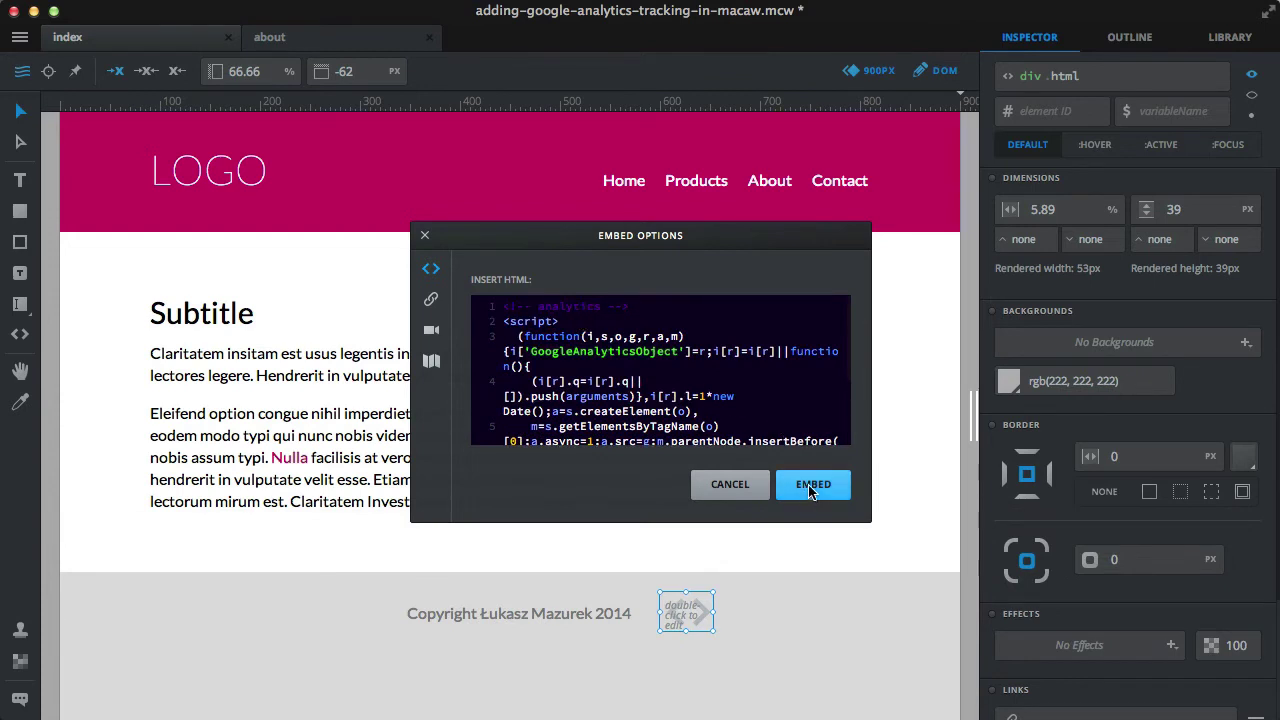
click(810, 488)
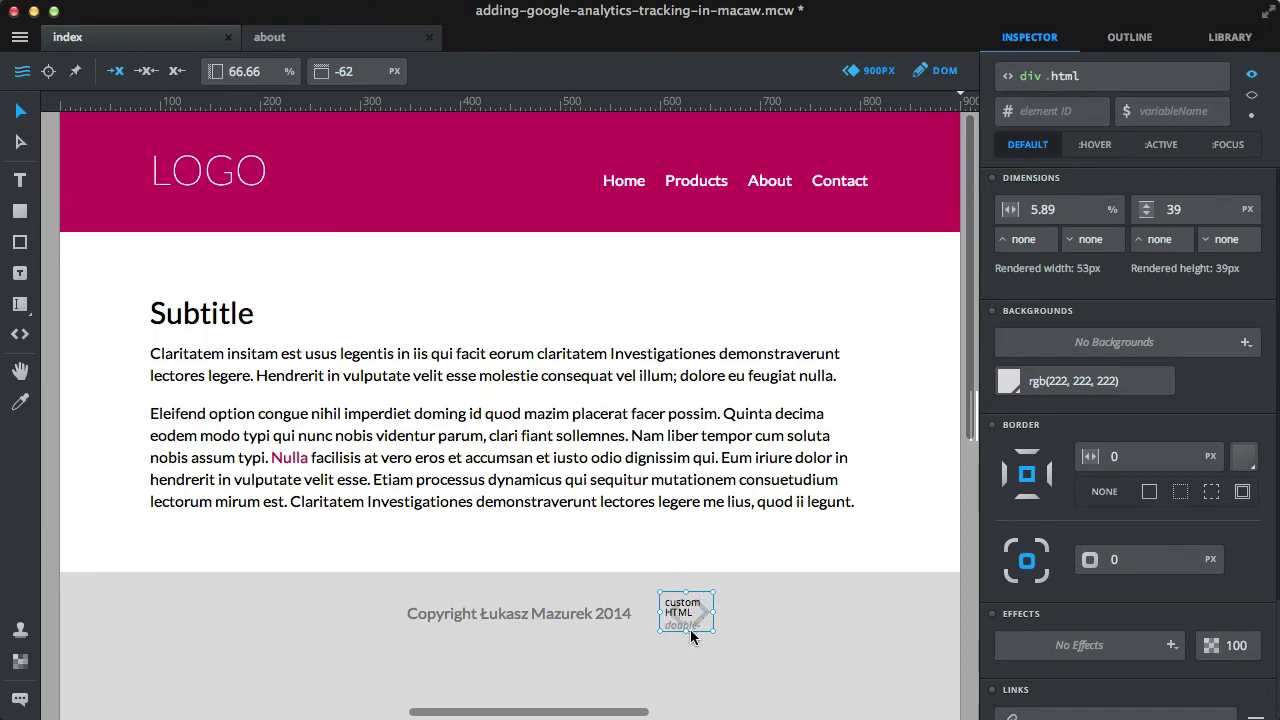
click(1252, 104)
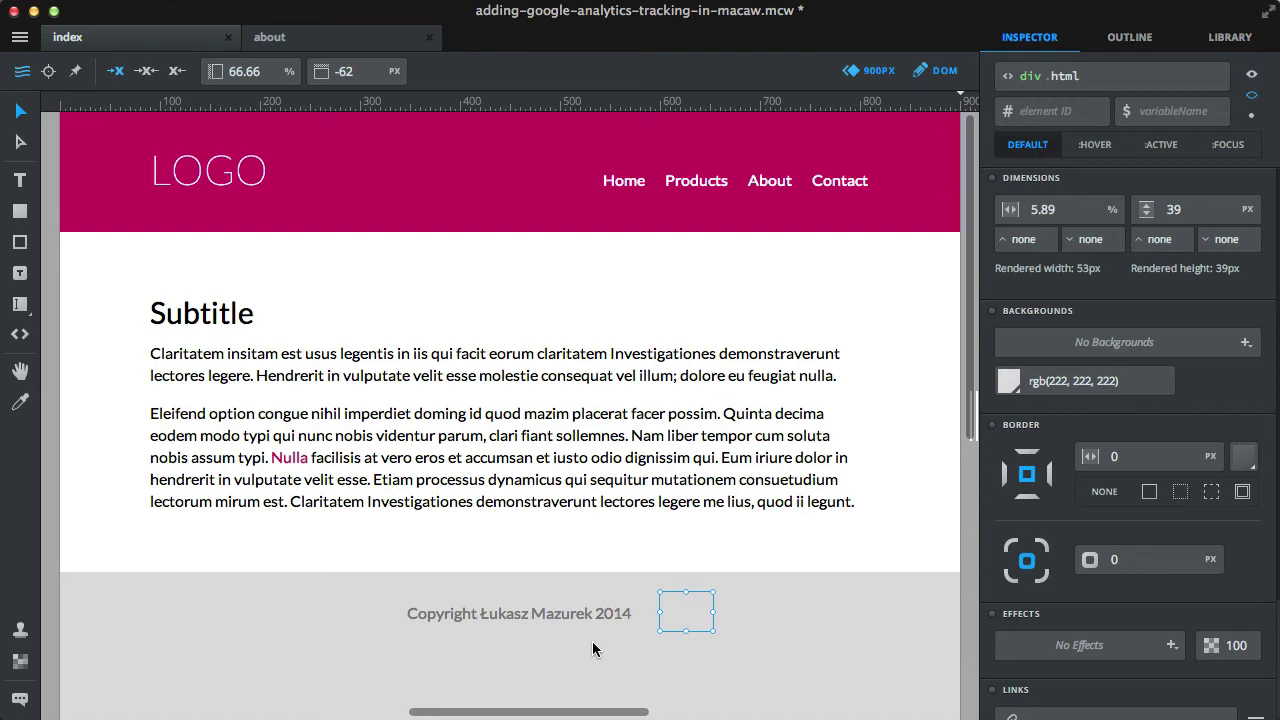
Save and publish, then find the analytics script in the index source's embed-wrapper div.
key(super+s)
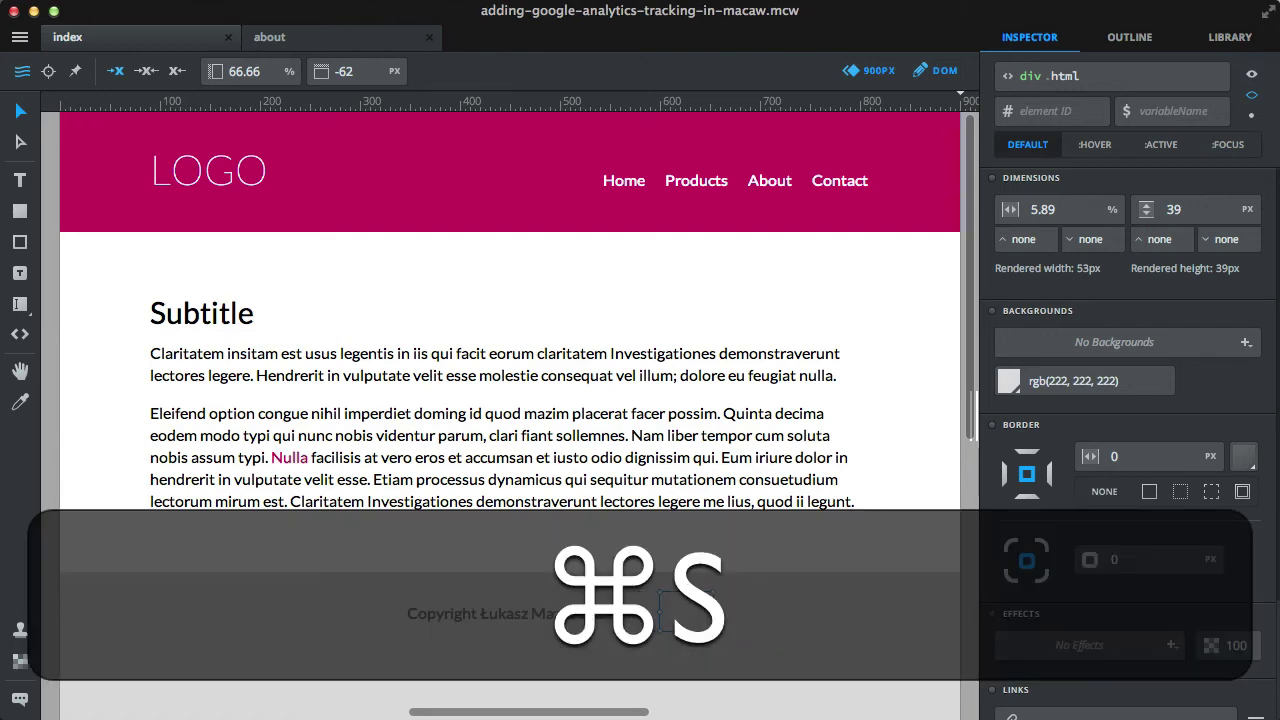
key(super+p)
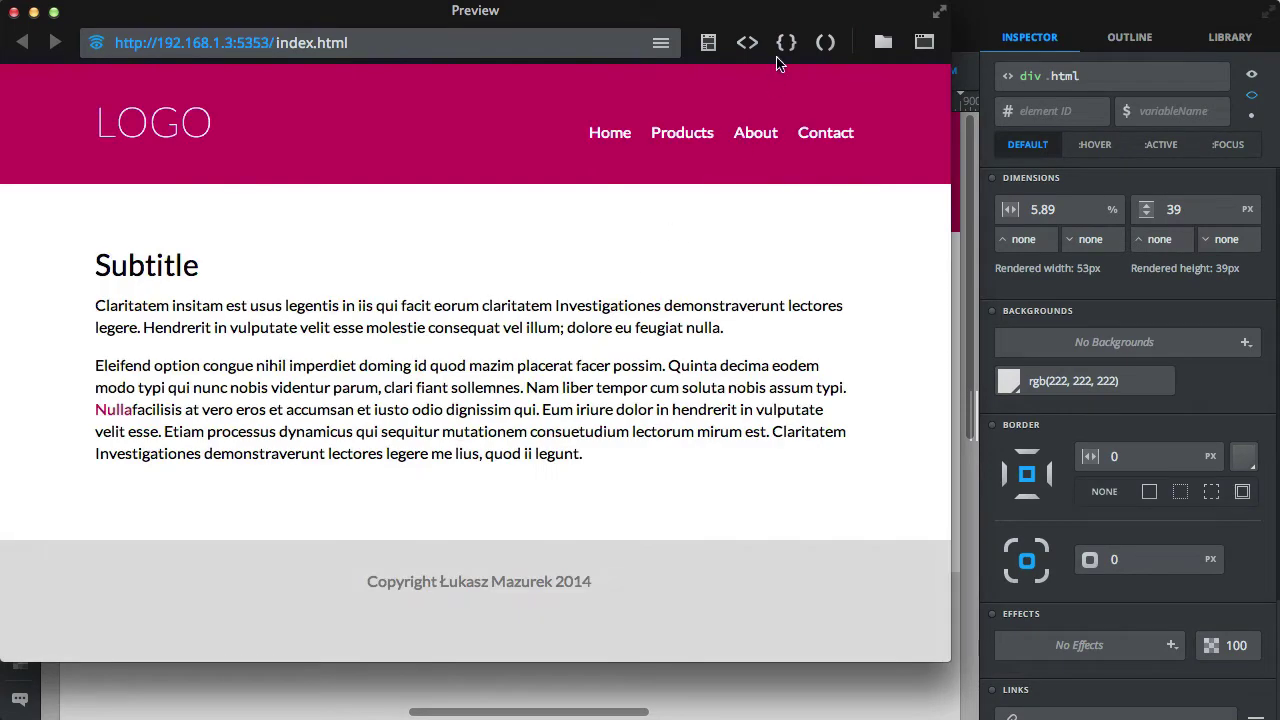
click(750, 46)
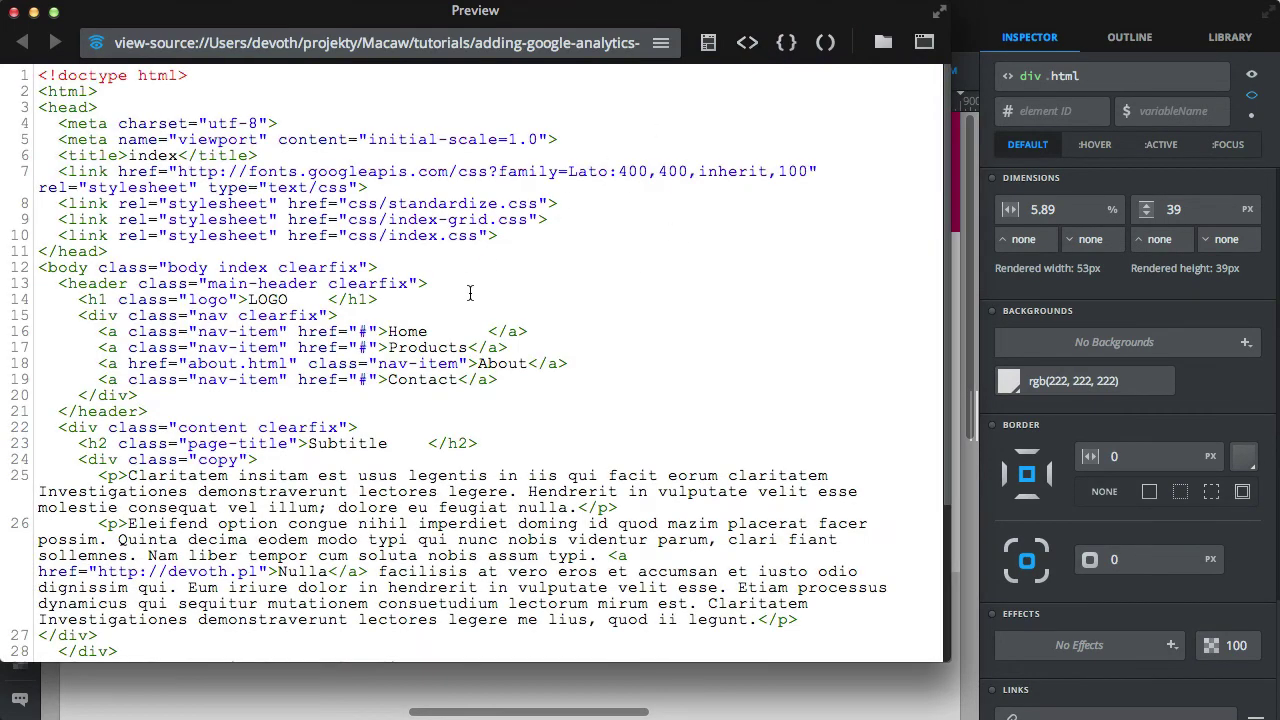
scroll(470, 293, down, 5)
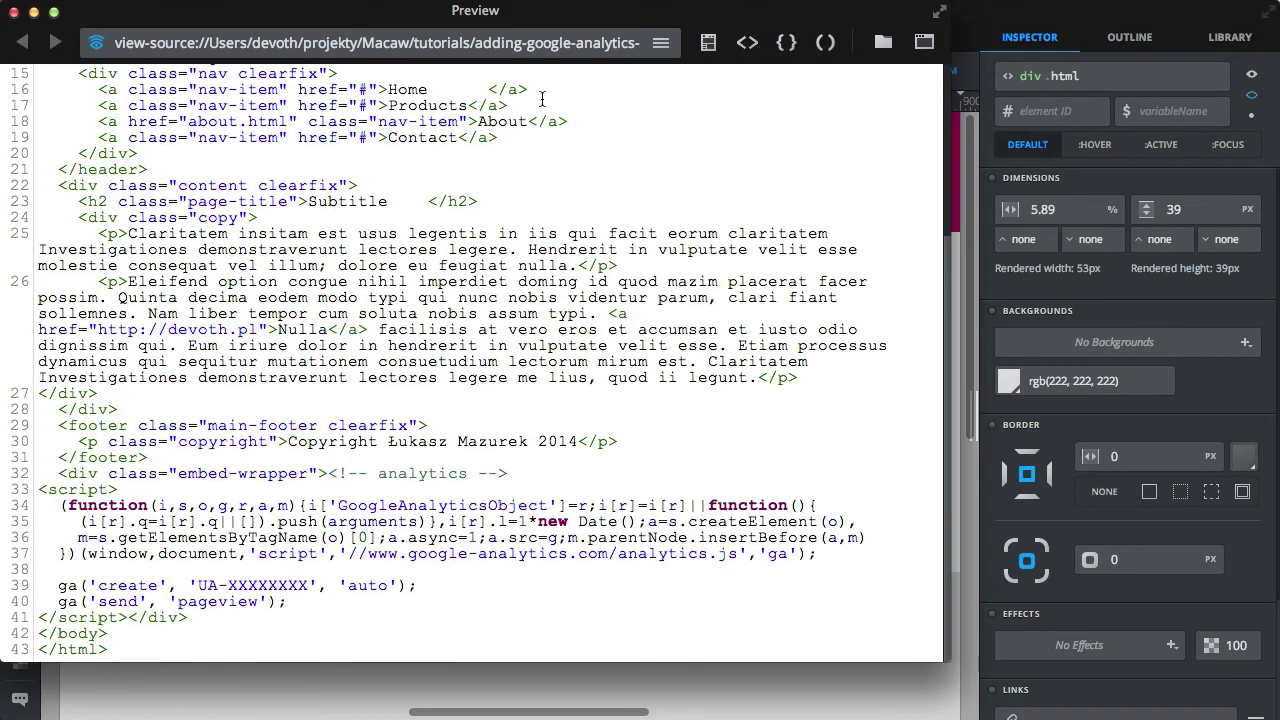
click(660, 43)
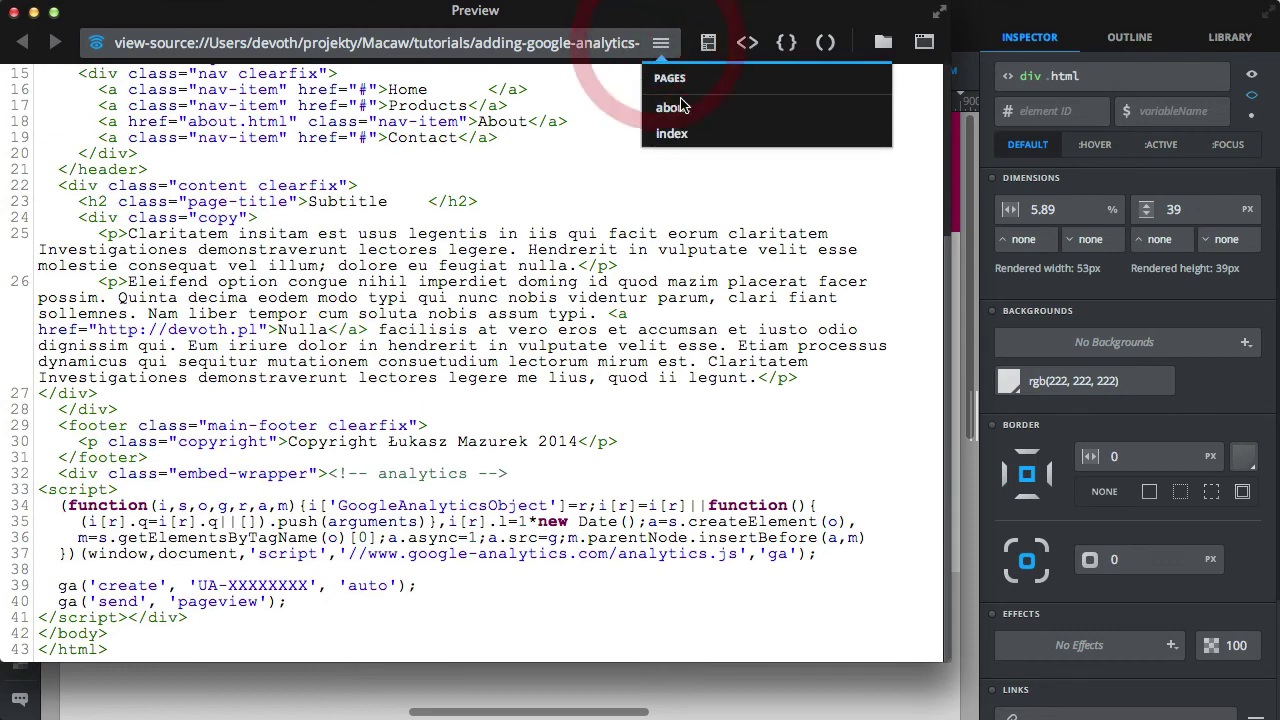
click(490, 214)
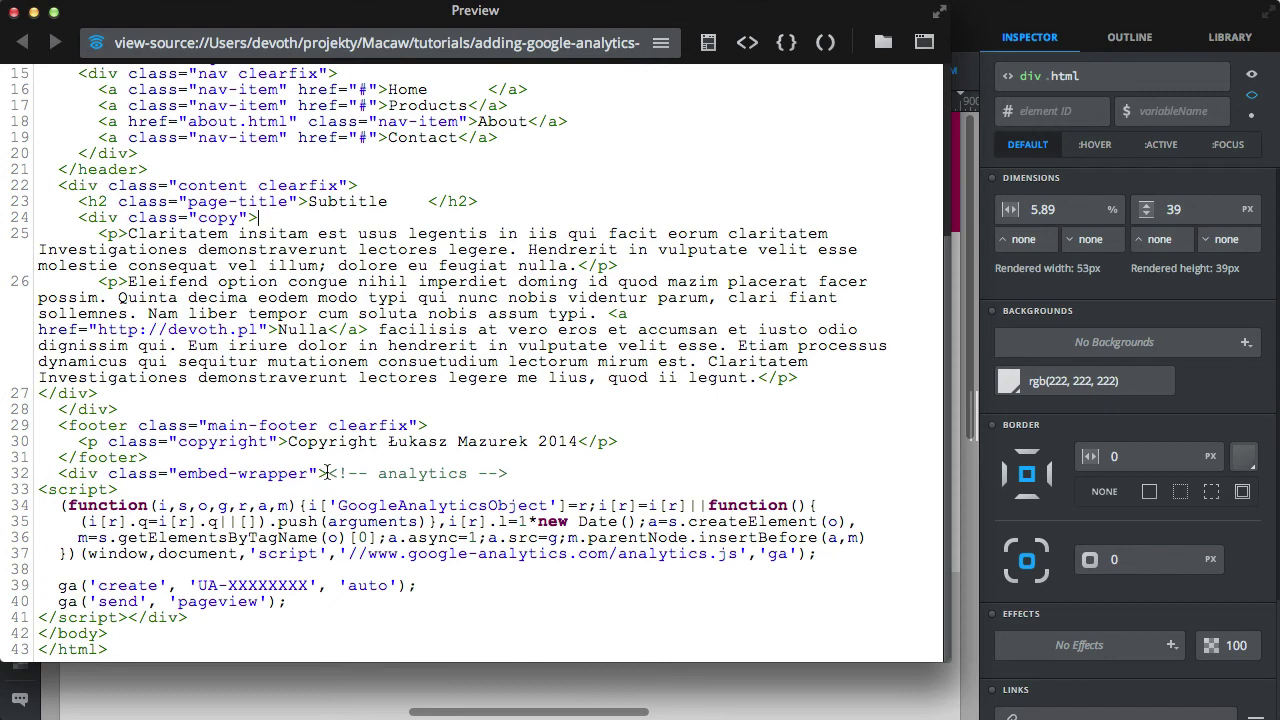
mouse_move(328, 473)
mouse_down()
mouse_move(340, 526)
mouse_move(130, 618)
mouse_up()
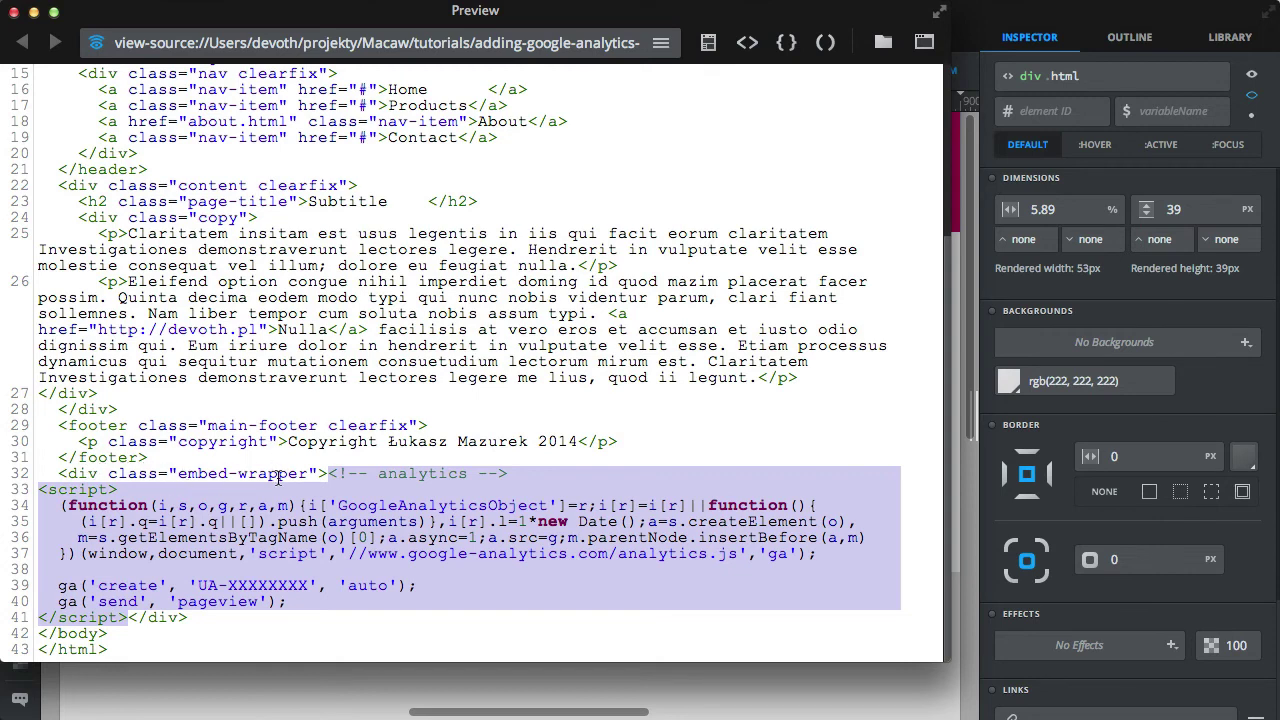
click(232, 476)
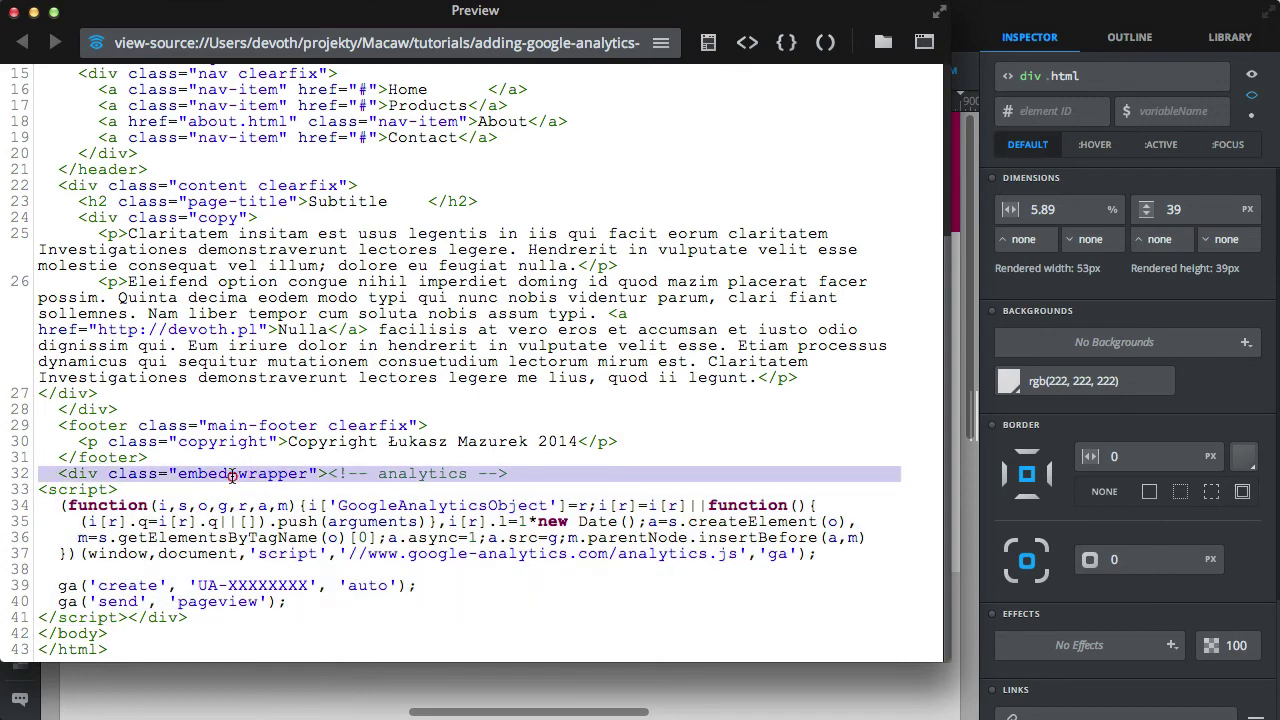
click(232, 476)
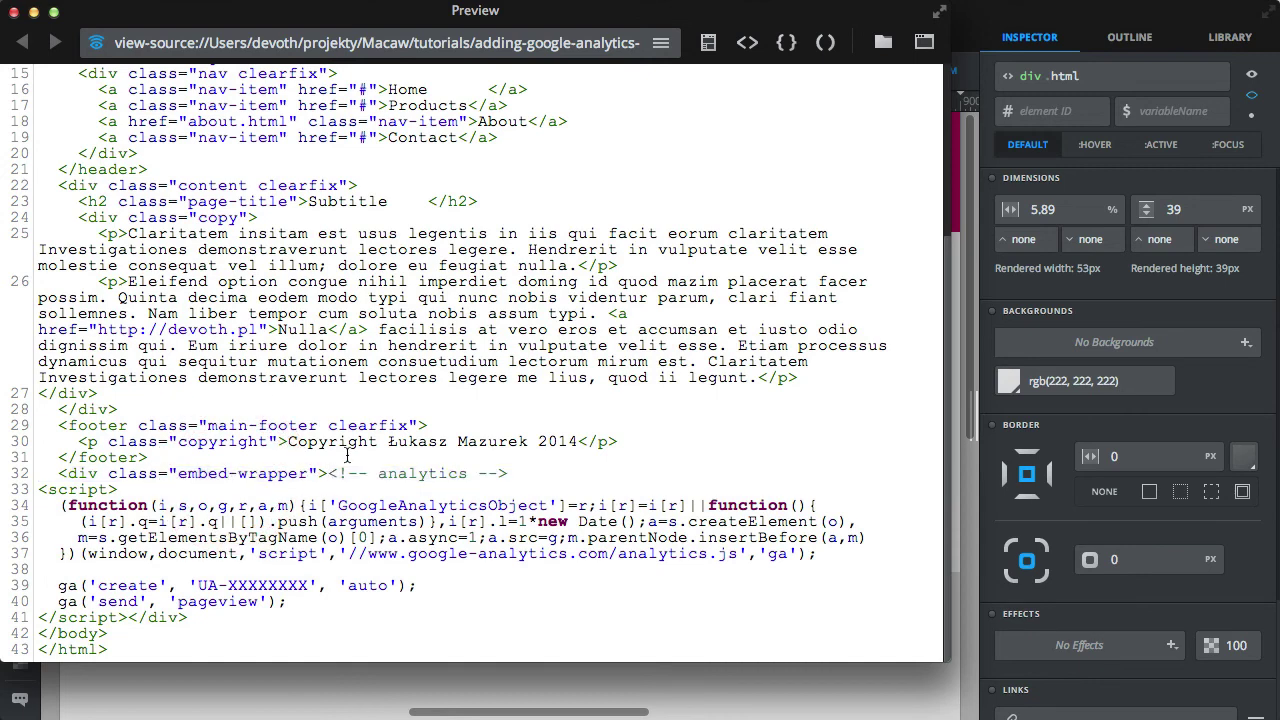
Switch the preview source view to the about page, which shows an empty body without analytics.
click(748, 42)
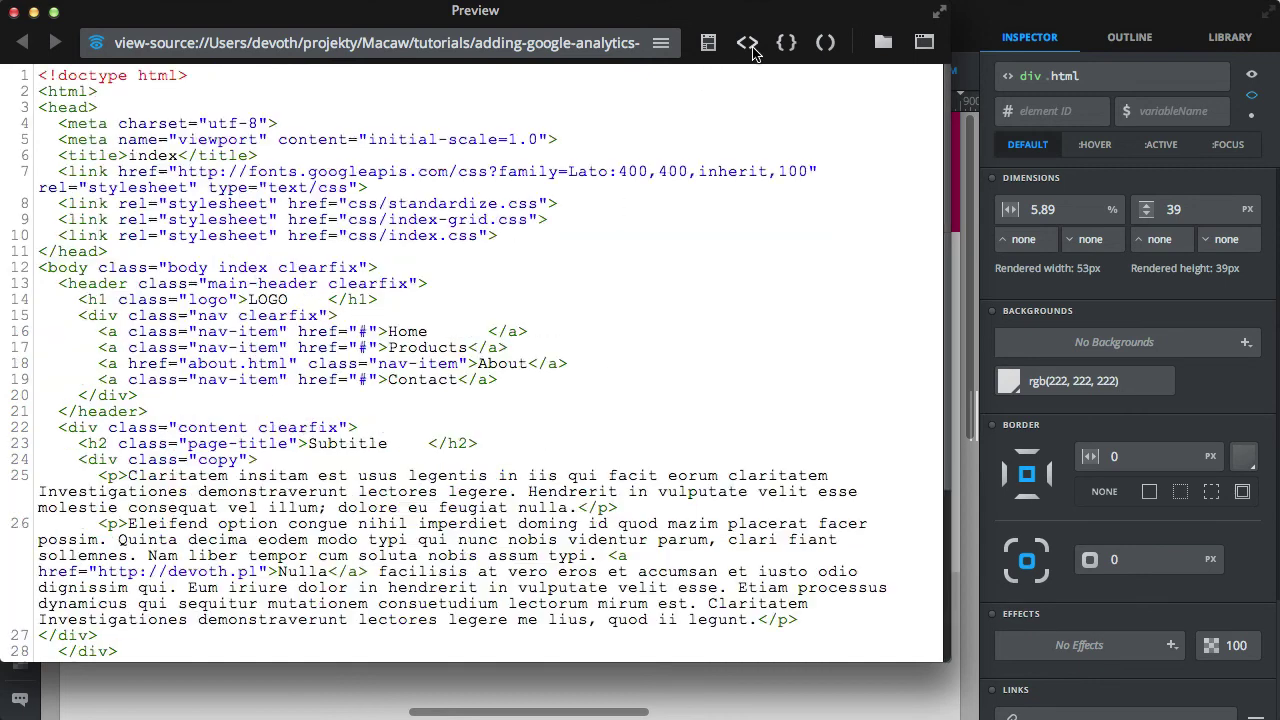
click(662, 45)
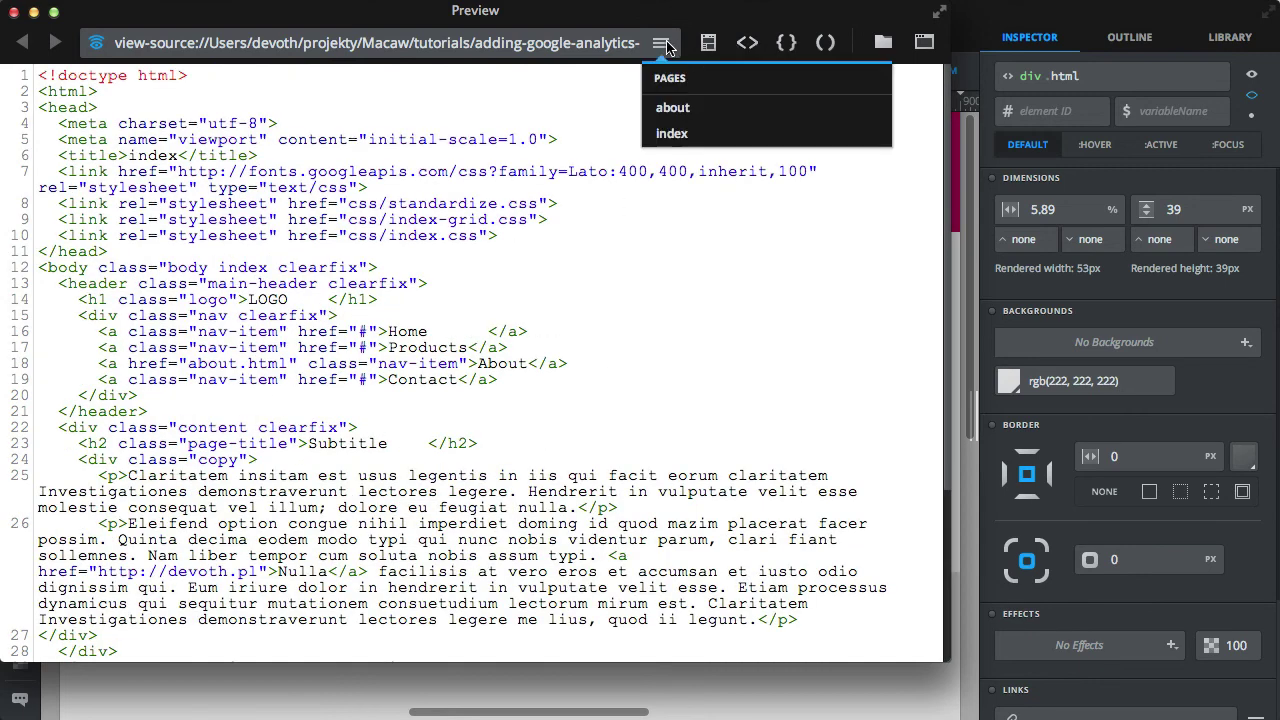
click(673, 108)
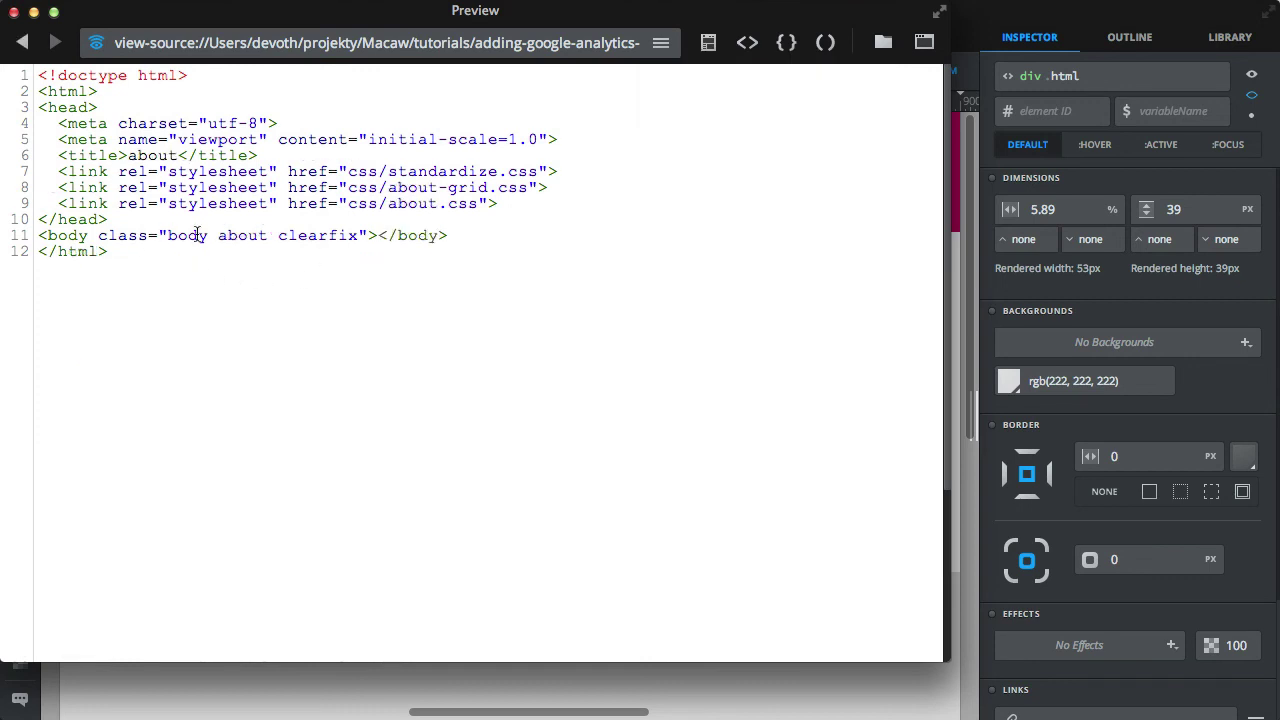